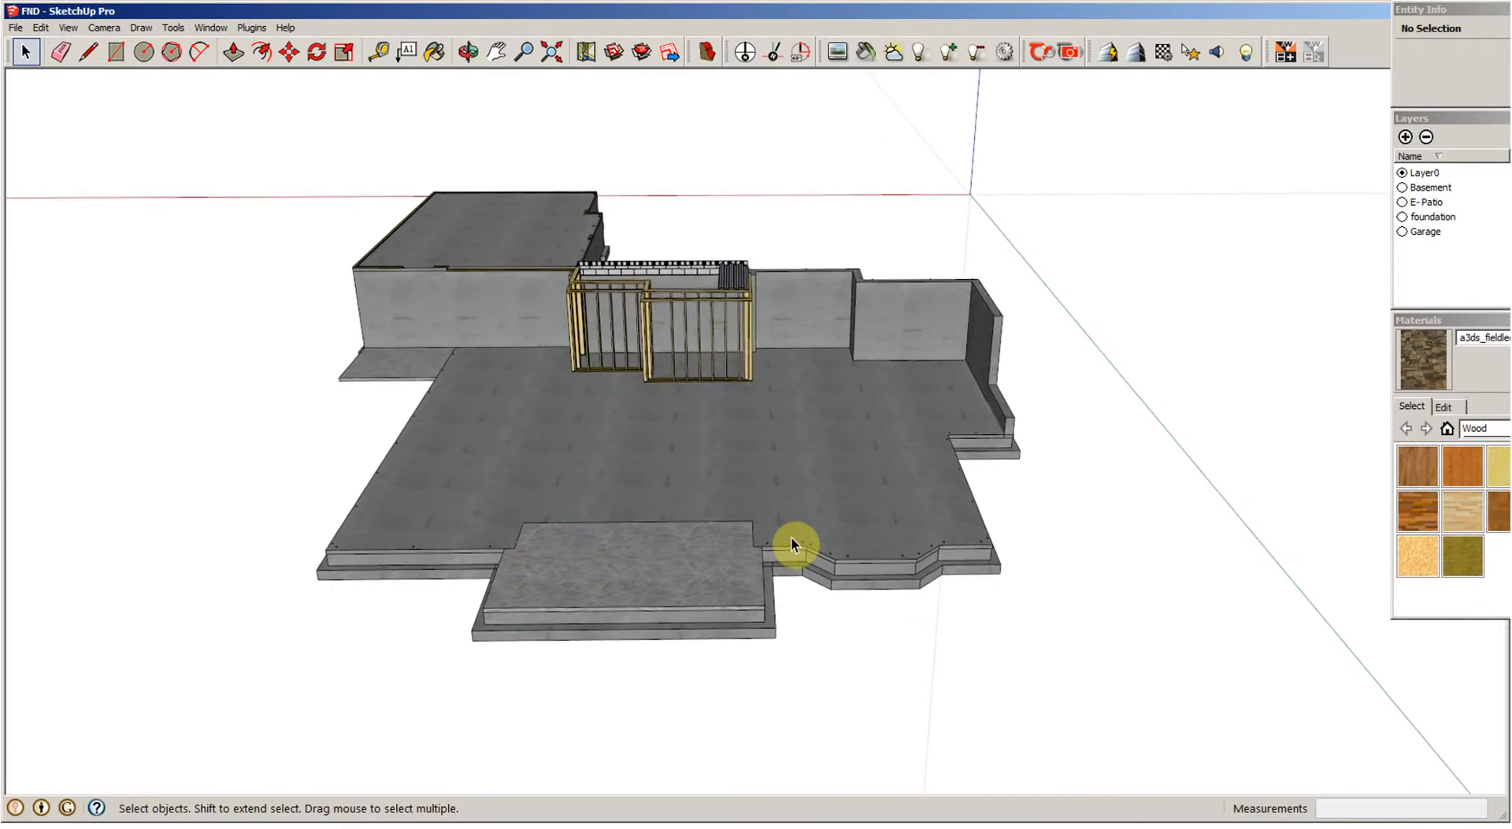
Step: Examine the foundation model from several angles and at different distances
{"action": "middle_click_drag", "start_coordinate": [858, 394], "coordinate": [762, 261]}
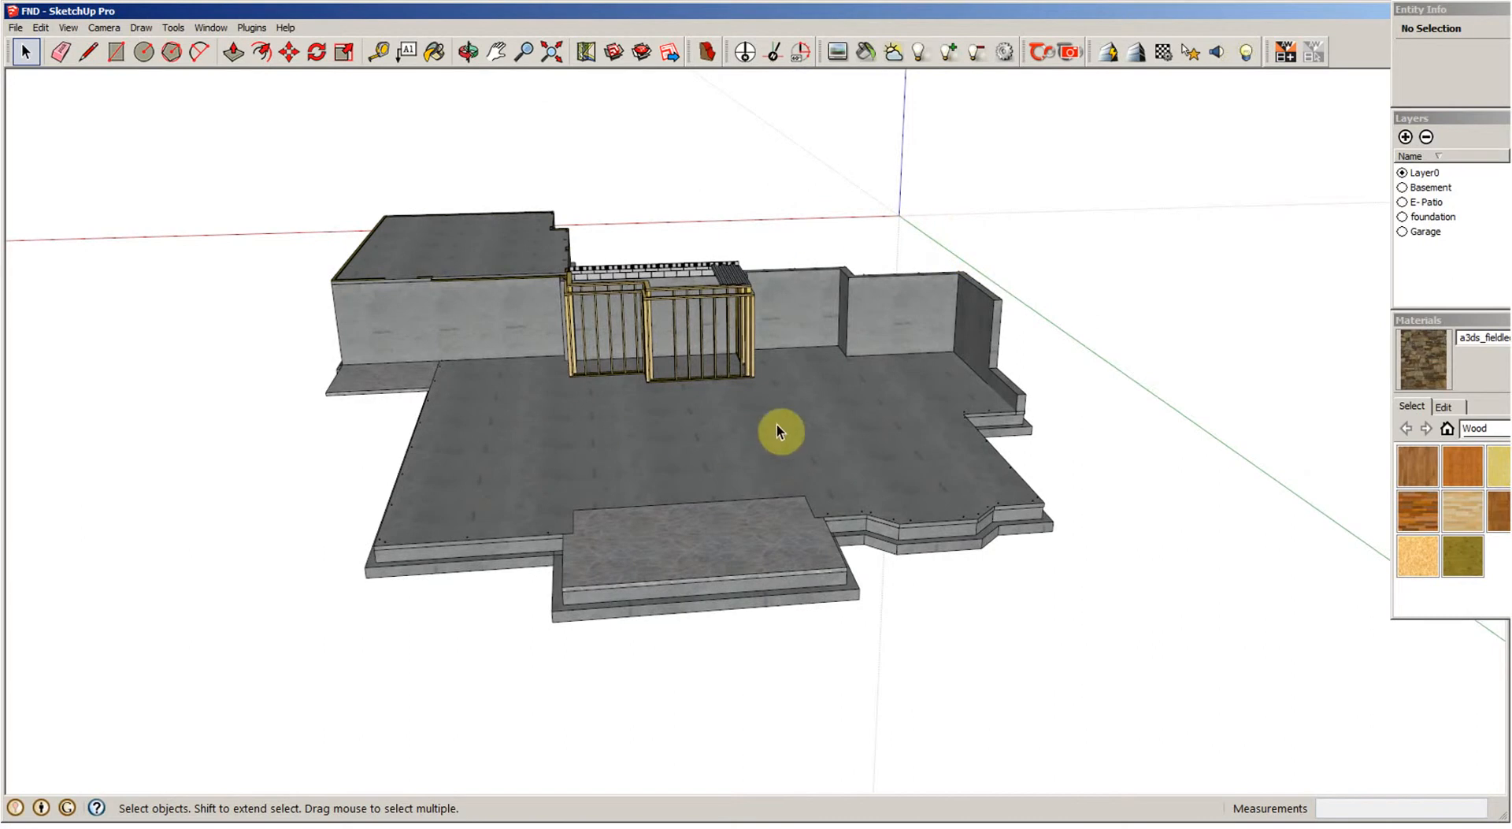
{"action": "middle_click_drag", "start_coordinate": [193, 307], "coordinate": [295, 366]}
{"action": "middle_click_drag", "start_coordinate": [851, 347], "coordinate": [998, 557]}
{"action": "scroll", "coordinate": [413, 230], "scroll_direction": "down", "scroll_amount": 2}
{"action": "scroll", "coordinate": [632, 323], "scroll_direction": "down", "scroll_amount": 5}
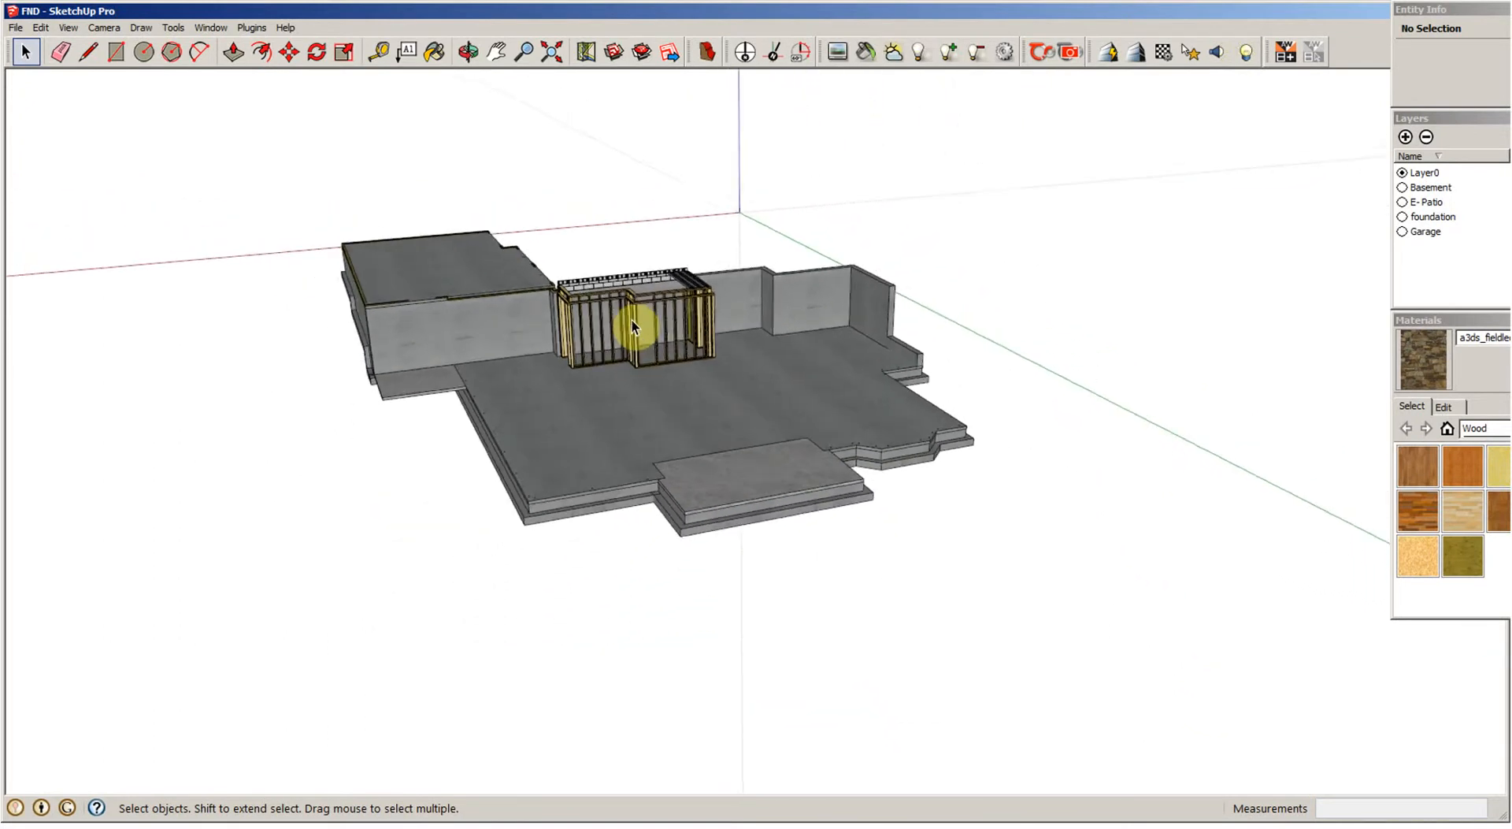
{"action": "middle_click_drag", "start_coordinate": [665, 347], "coordinate": [673, 354]}
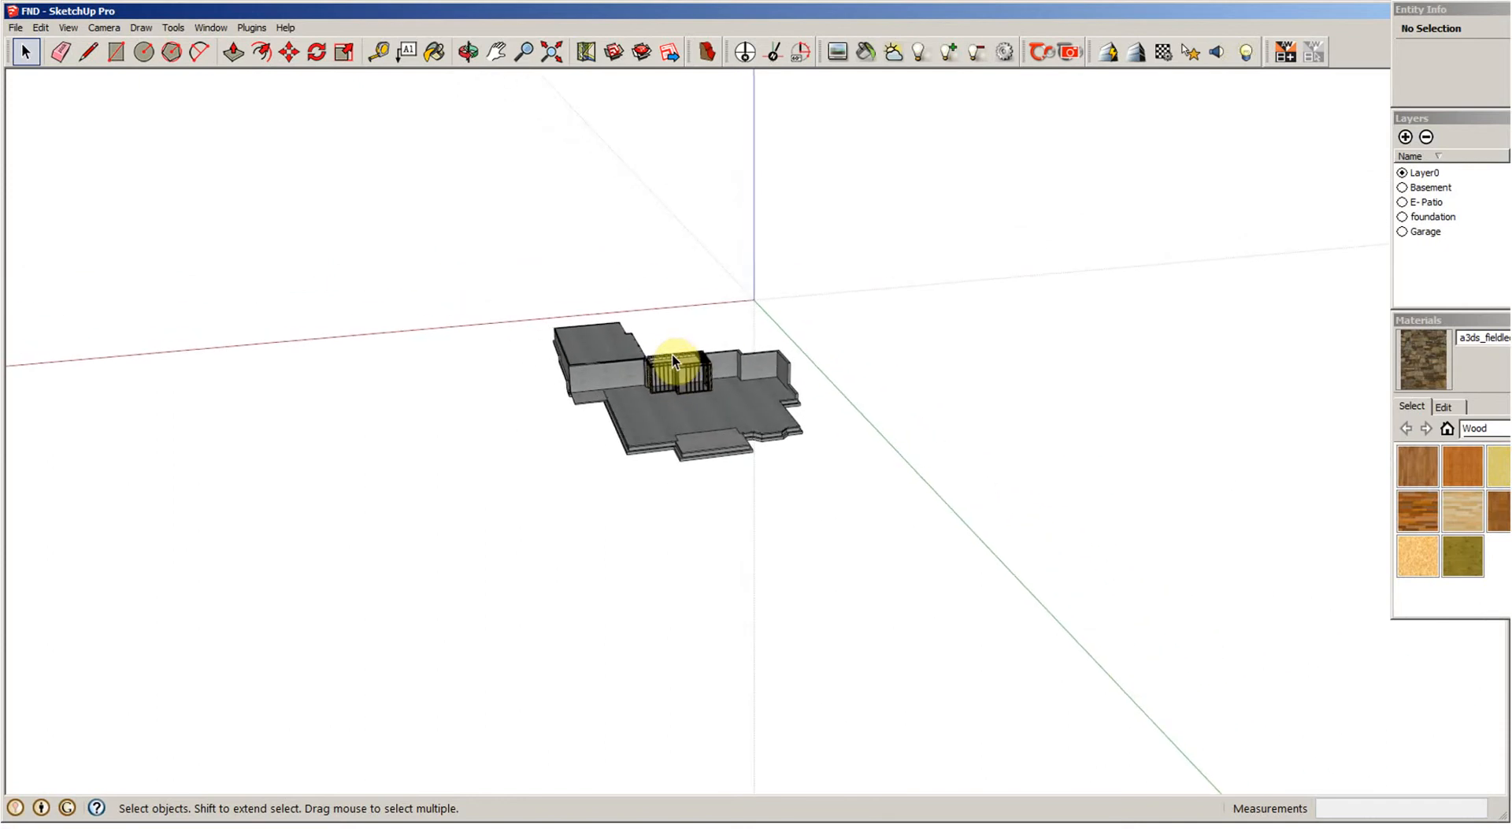
{"action": "scroll", "coordinate": [672, 356], "scroll_direction": "down", "scroll_amount": 5}
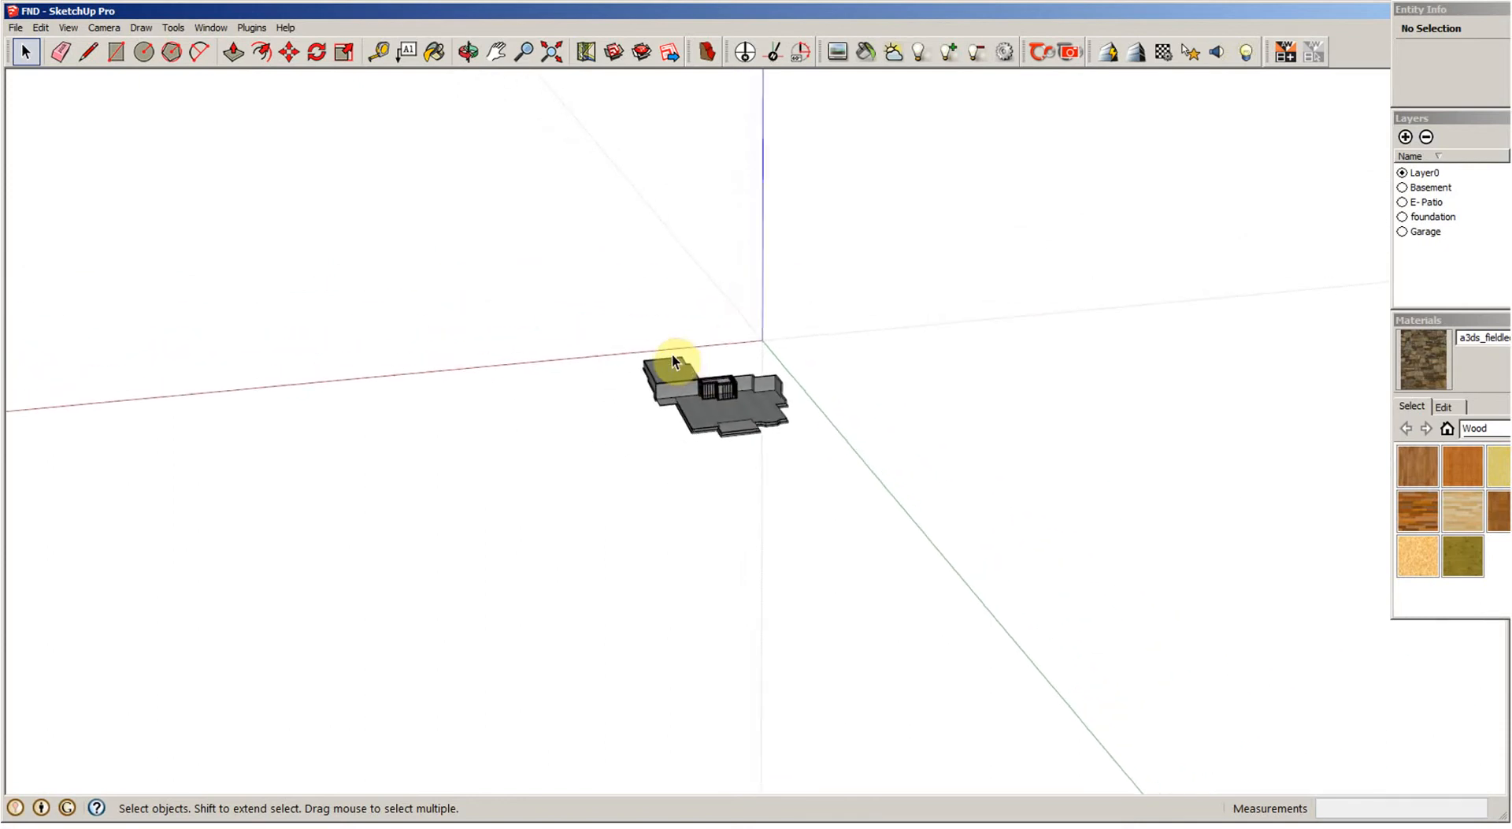
{"action": "middle_click_drag", "start_coordinate": [673, 355], "coordinate": [650, 367], "text": "shift"}
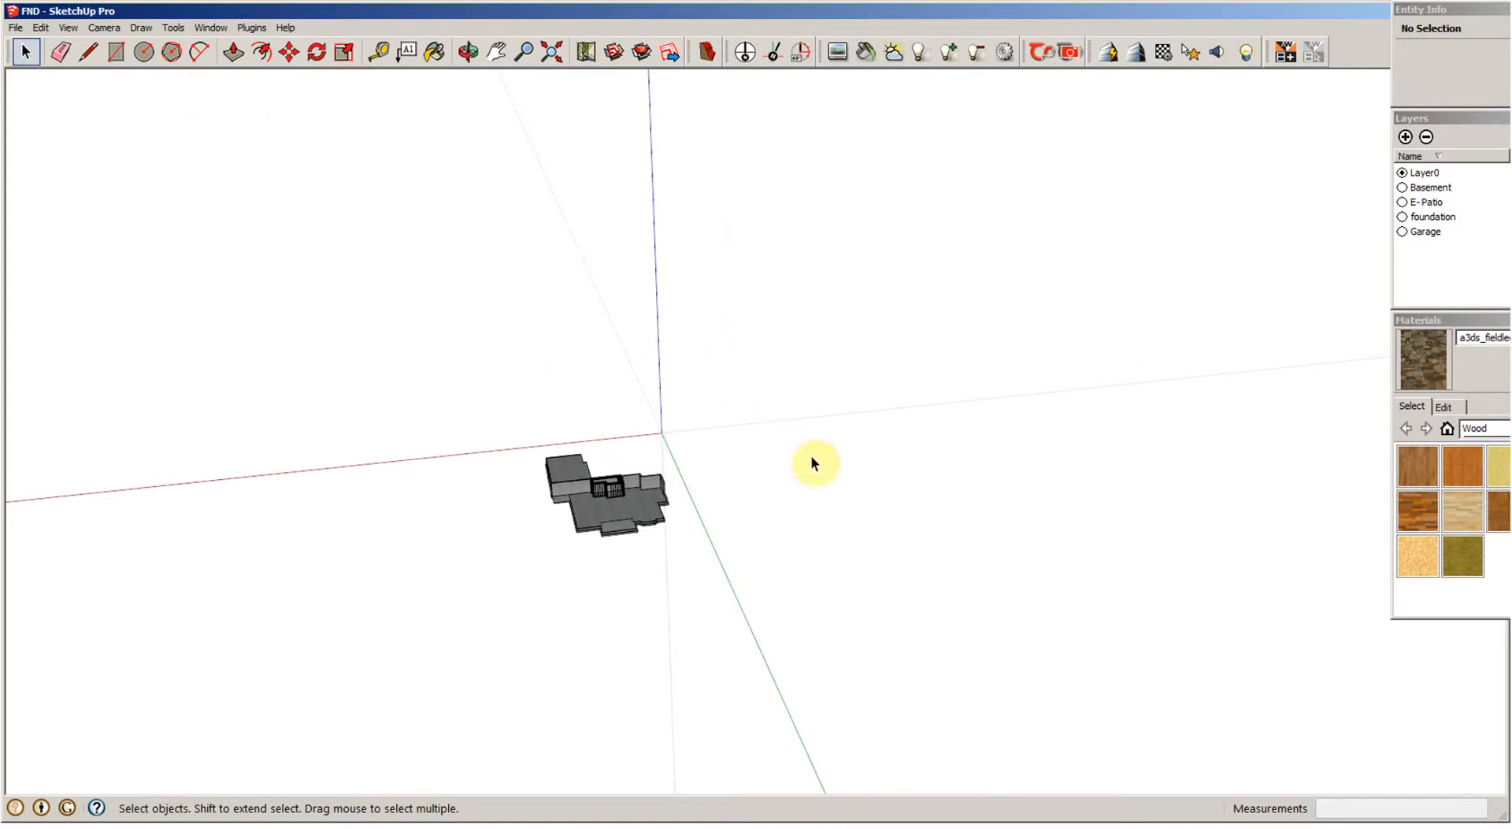
Step: Paste the copied site plan and terrain groups in place in the foundation model
{"action": "left_click", "coordinate": [41, 28]}
{"action": "left_click", "coordinate": [76, 119]}
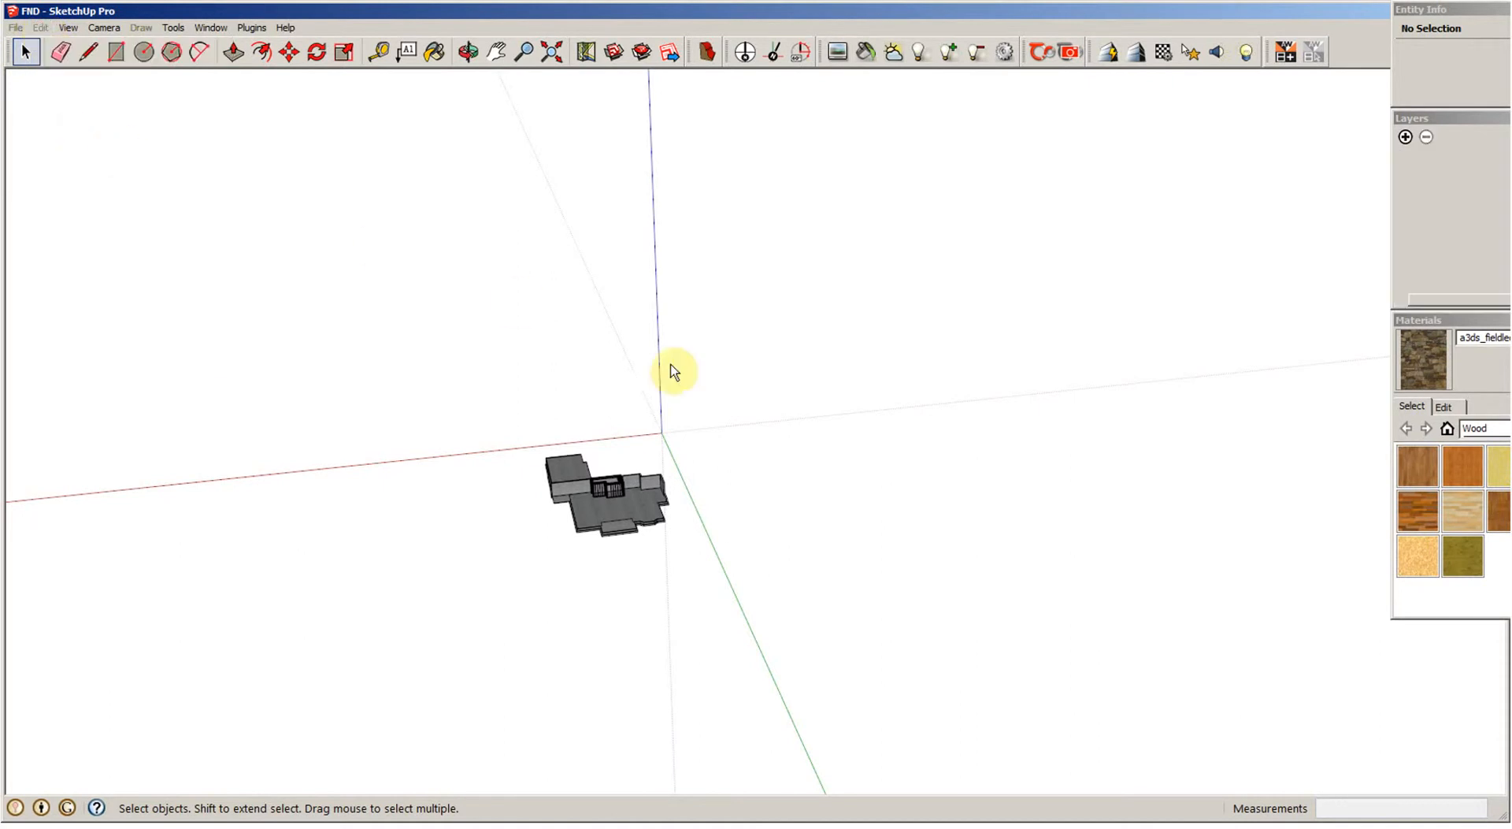
{"action": "scroll", "coordinate": [852, 415], "scroll_direction": "down", "scroll_amount": 3}
{"action": "scroll", "coordinate": [852, 414], "scroll_direction": "down", "scroll_amount": 2}
{"action": "middle_click_drag", "start_coordinate": [822, 423], "coordinate": [810, 525]}
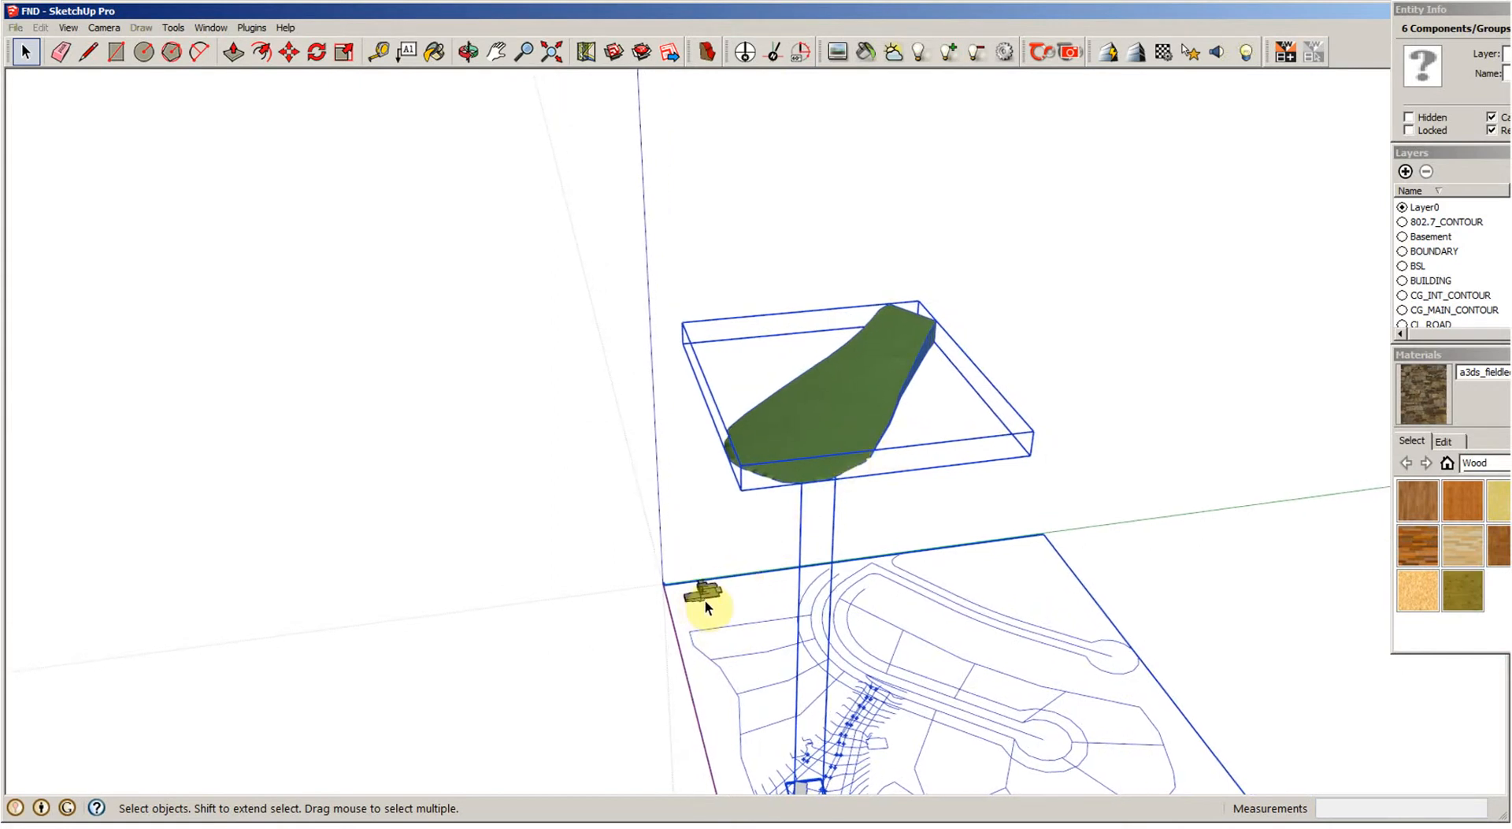
Step: Inspect where the foundation sits relative to the pasted site plan and raised terrain
{"action": "scroll", "coordinate": [706, 600], "scroll_direction": "up", "scroll_amount": 5}
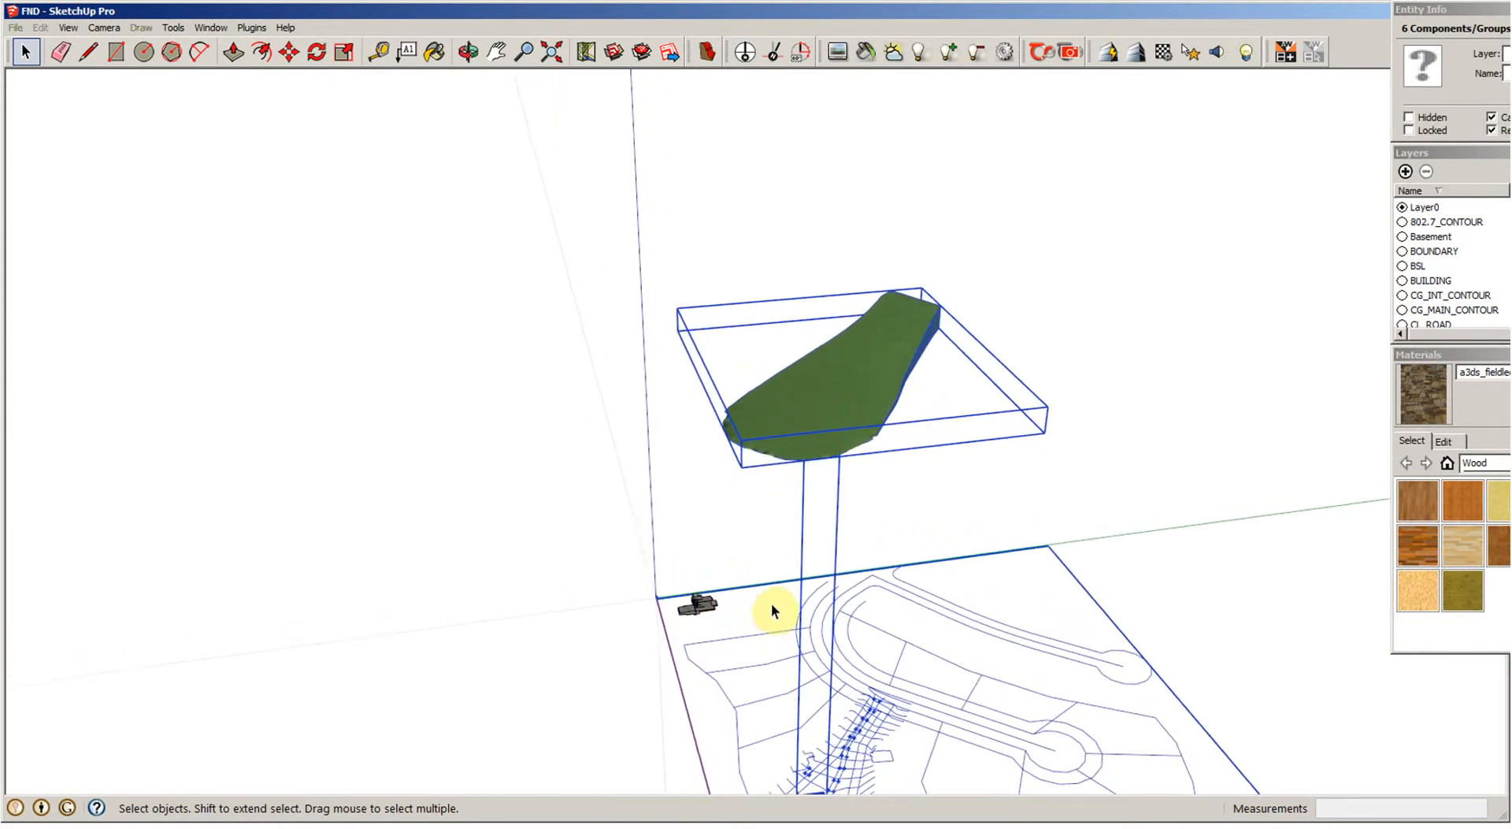
{"action": "scroll", "coordinate": [700, 636], "scroll_direction": "up", "scroll_amount": 3}
{"action": "middle_click_drag", "start_coordinate": [1108, 252], "coordinate": [1018, 364]}
{"action": "middle_click_drag", "start_coordinate": [937, 185], "coordinate": [783, 735]}
{"action": "scroll", "coordinate": [875, 646], "scroll_direction": "up", "scroll_amount": 8}
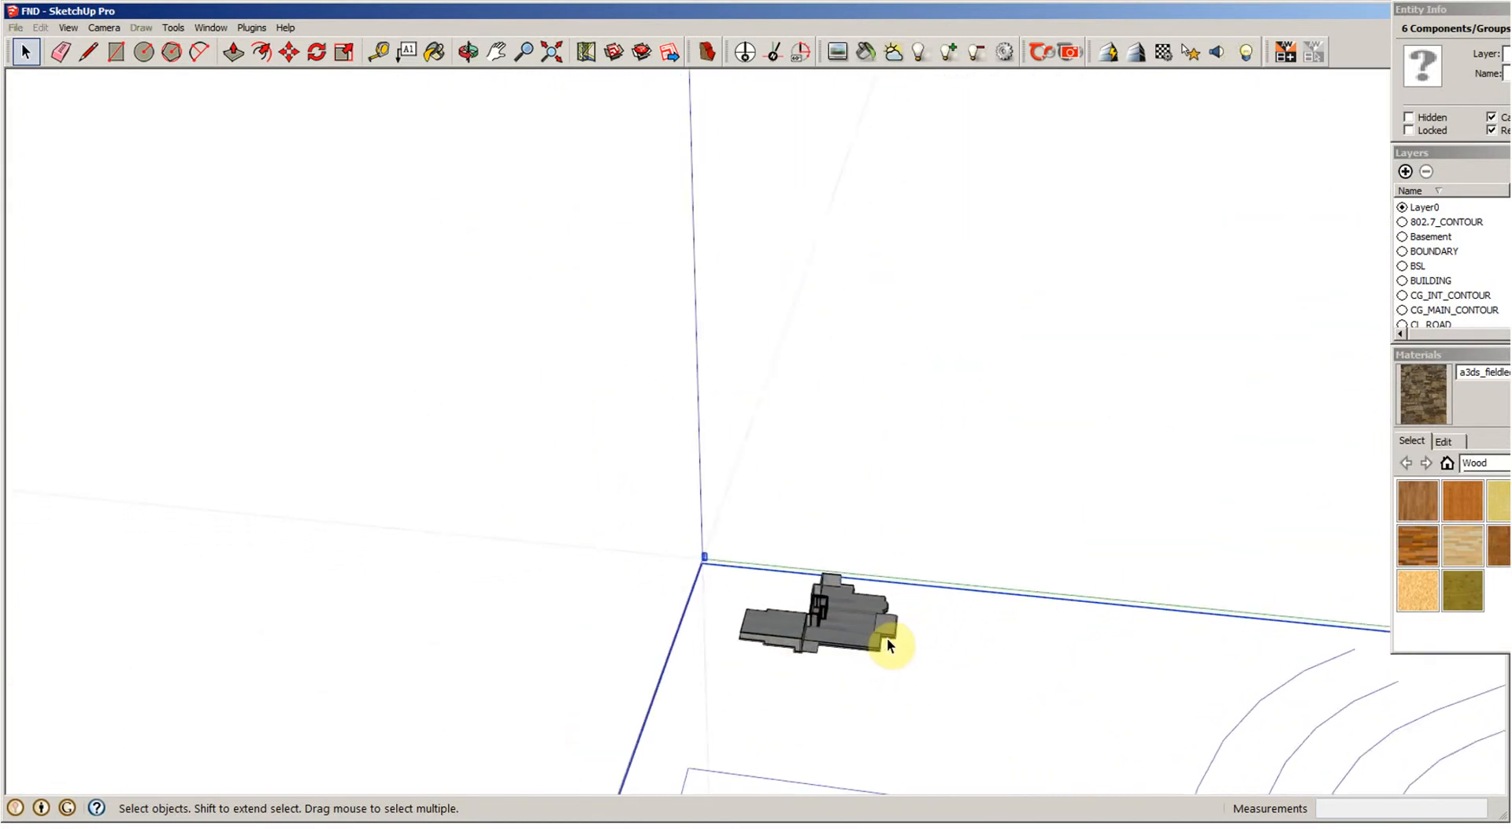
{"action": "scroll", "coordinate": [849, 641], "scroll_direction": "up", "scroll_amount": 6}
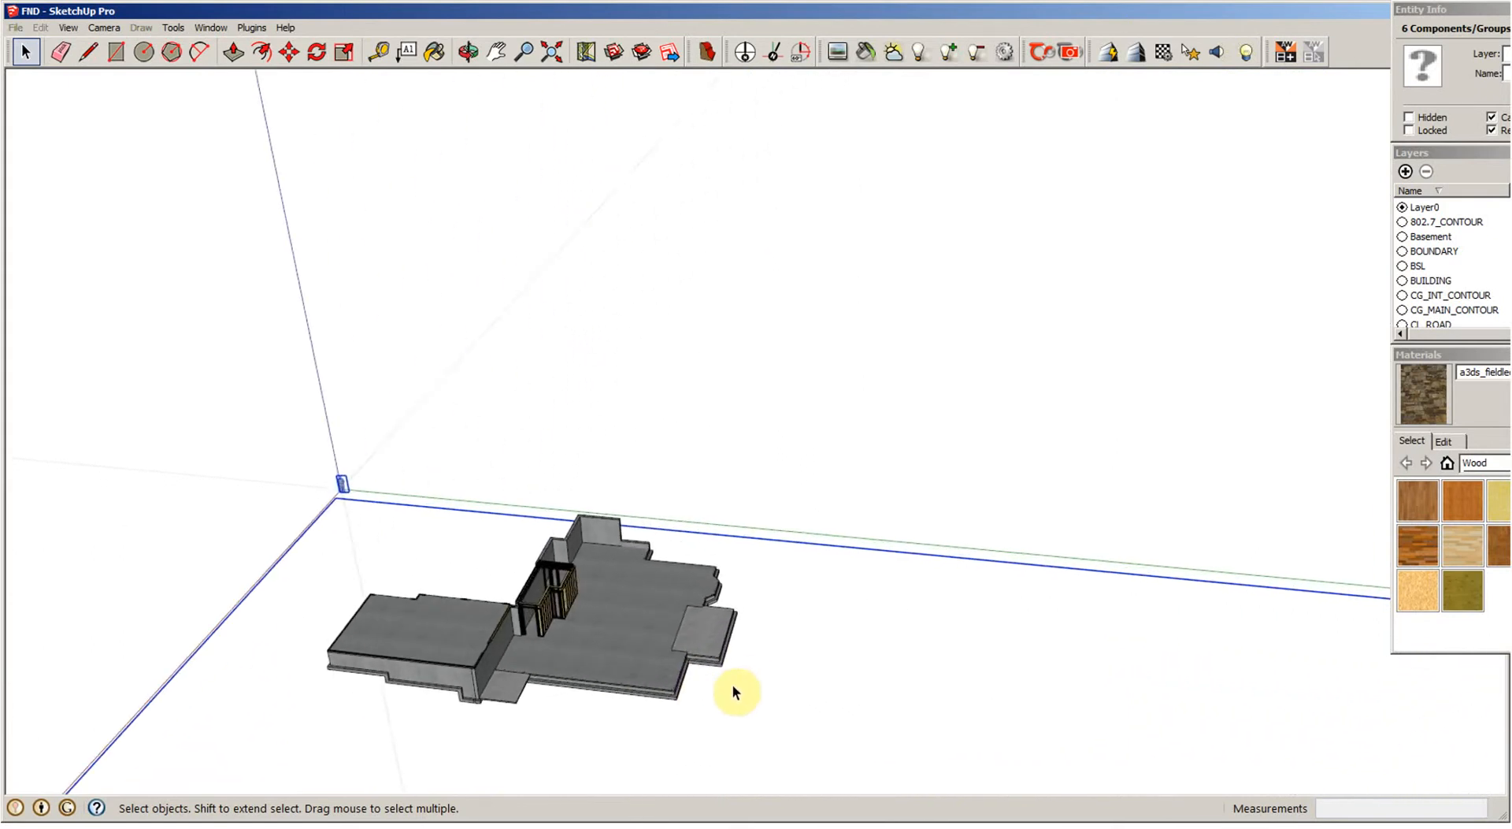
{"action": "scroll", "coordinate": [914, 593], "scroll_direction": "down", "scroll_amount": 10}
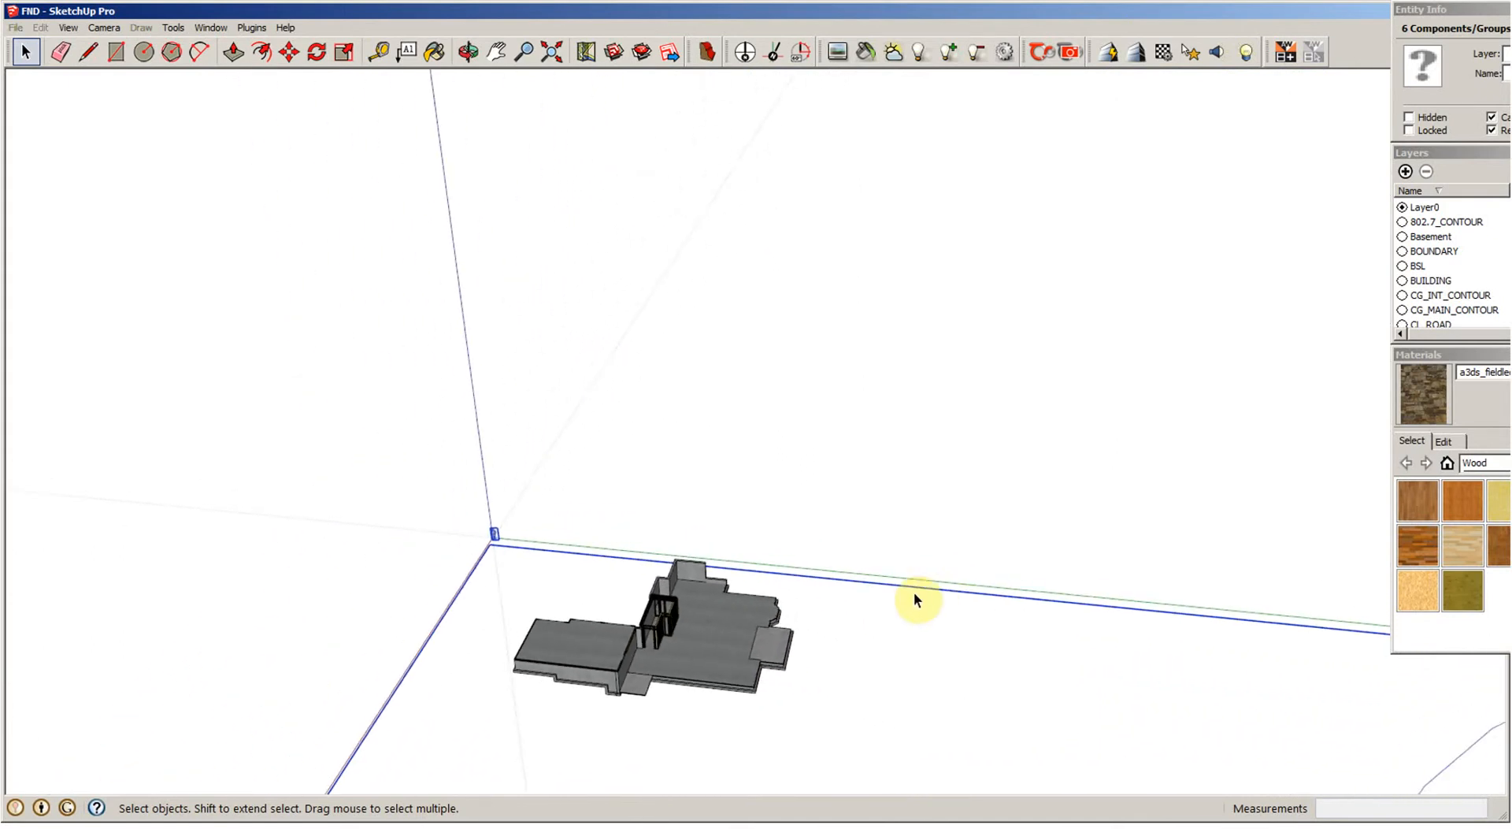
{"action": "scroll", "coordinate": [898, 571], "scroll_direction": "down", "scroll_amount": 10}
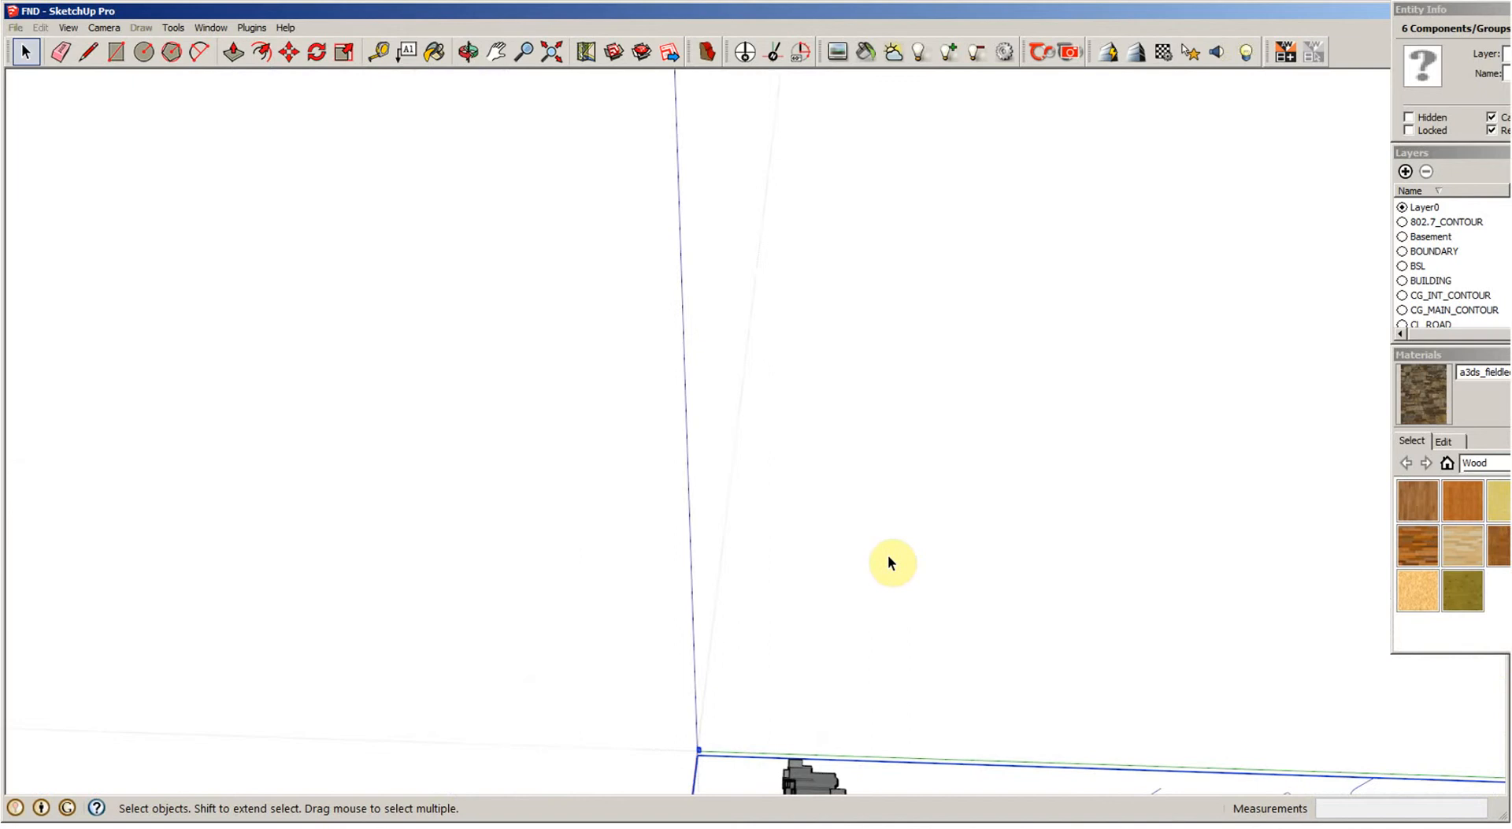
{"action": "scroll", "coordinate": [890, 551], "scroll_direction": "down", "scroll_amount": 5}
Step: Move the selected site groups about 1039' 3 5/8", from the building-corner marker on the terrain to the matching foundation slab corner
{"action": "scroll", "coordinate": [899, 571], "scroll_direction": "up", "scroll_amount": 10}
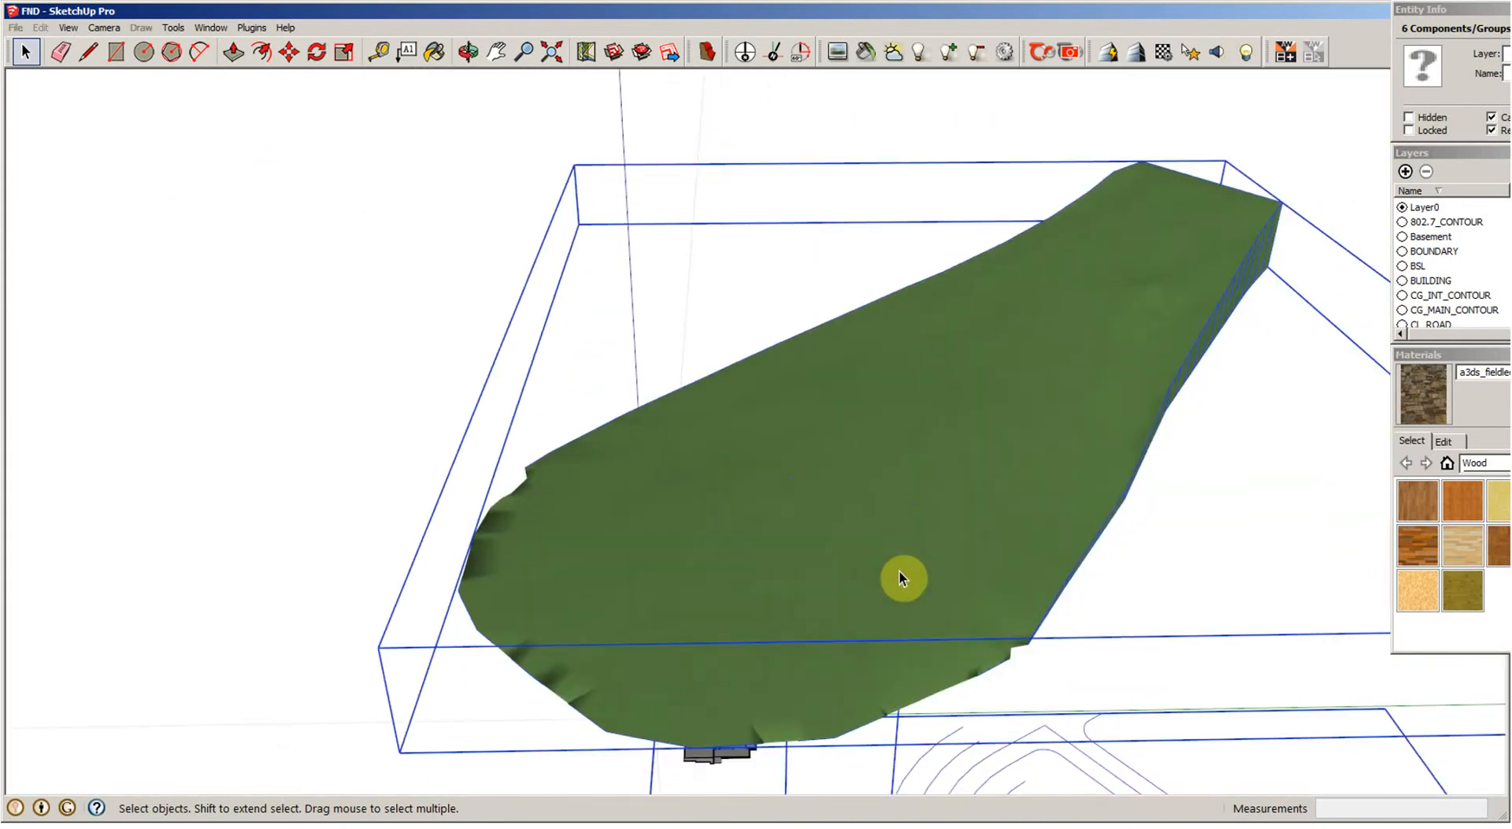
{"action": "scroll", "coordinate": [840, 584], "scroll_direction": "up", "scroll_amount": 2}
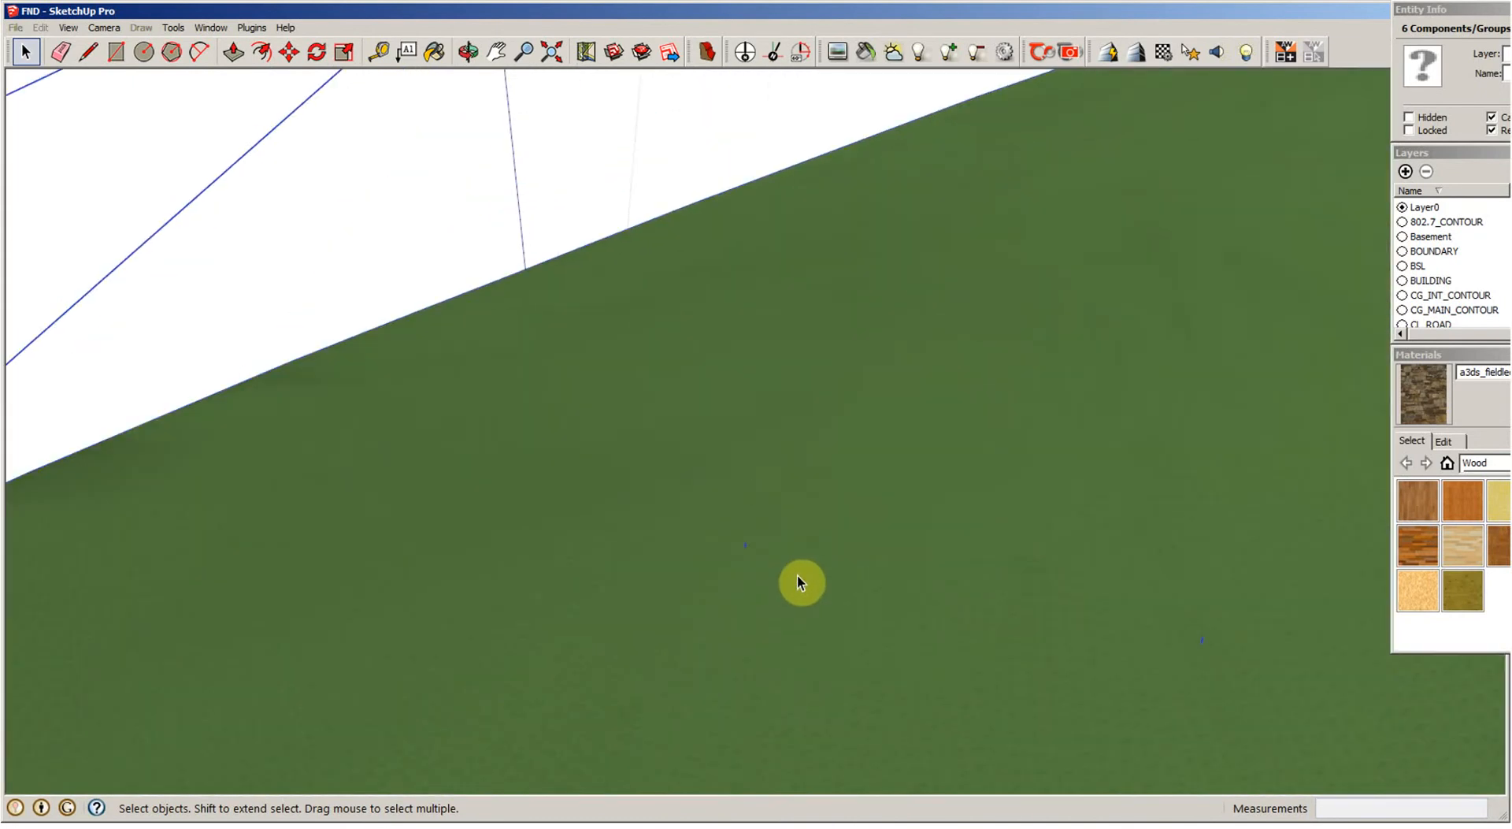
{"action": "key", "text": "m"}
{"action": "scroll", "coordinate": [746, 542], "scroll_direction": "up", "scroll_amount": 1}
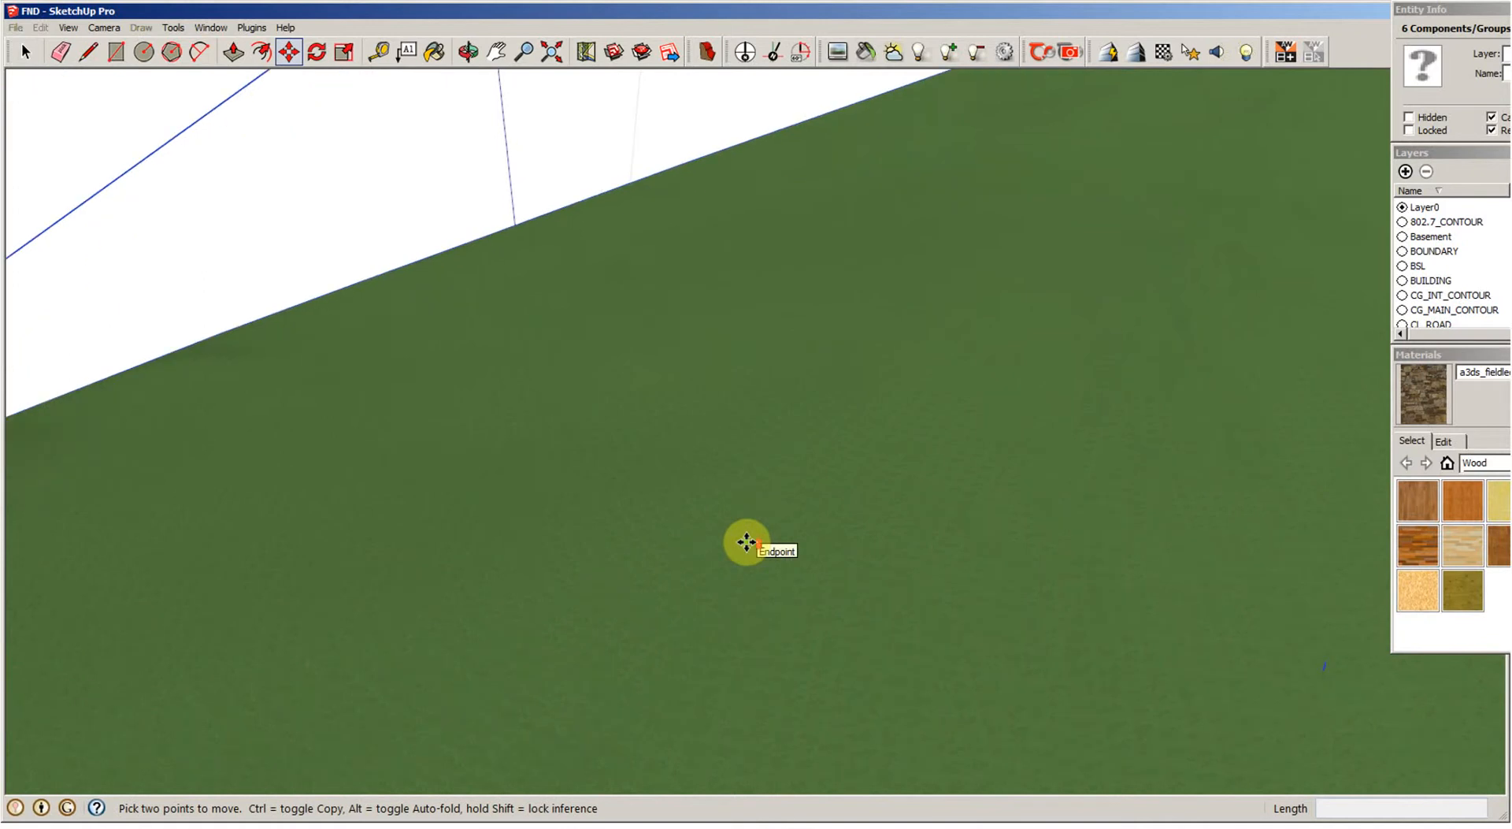
{"action": "scroll", "coordinate": [746, 542], "scroll_direction": "up", "scroll_amount": 2}
{"action": "scroll", "coordinate": [748, 538], "scroll_direction": "up", "scroll_amount": 2}
{"action": "left_click", "coordinate": [748, 538]}
{"action": "scroll", "coordinate": [874, 551], "scroll_direction": "down", "scroll_amount": 8}
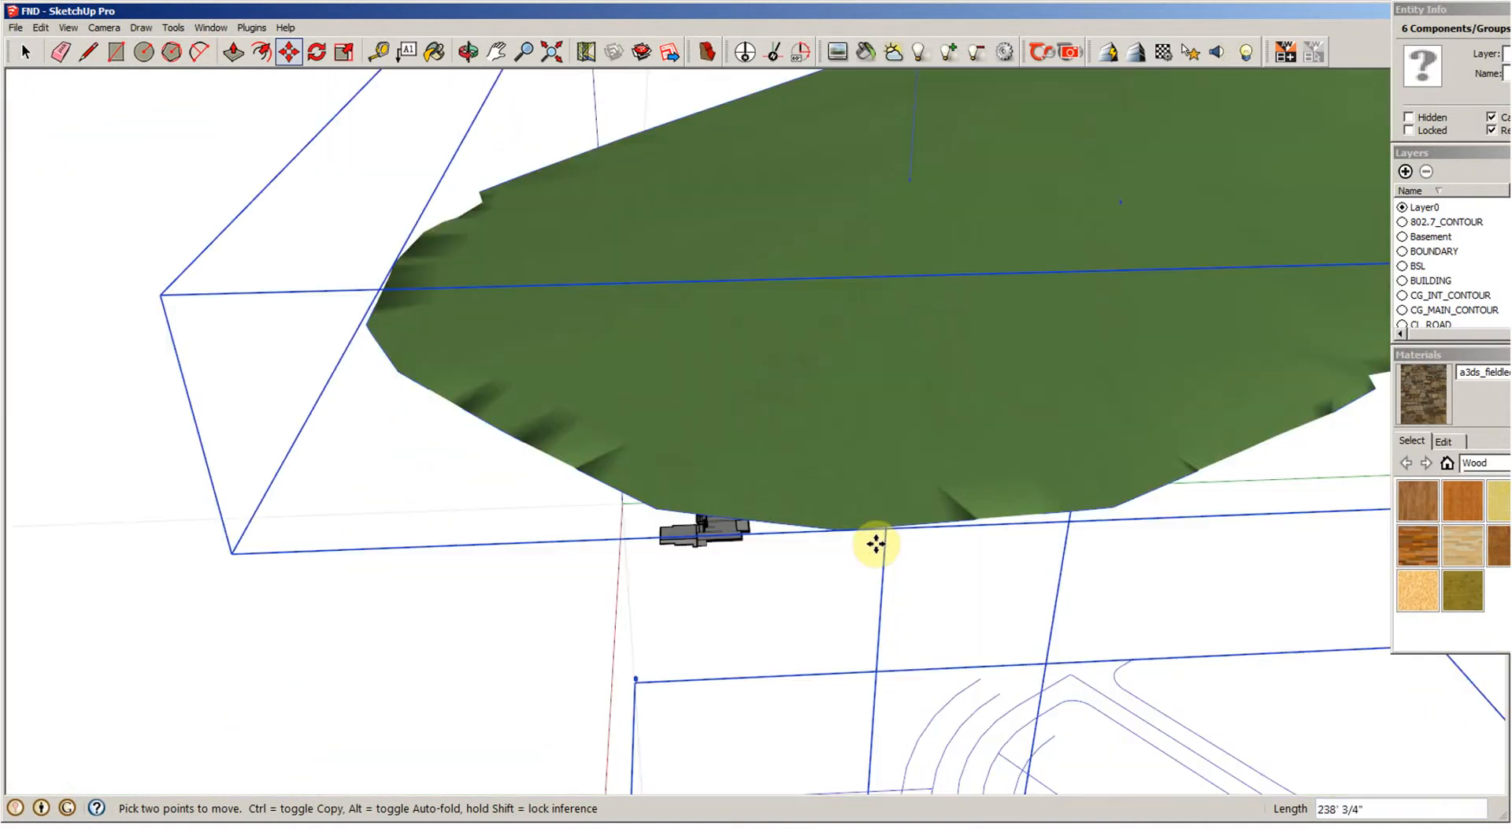
{"action": "scroll", "coordinate": [841, 515], "scroll_direction": "up", "scroll_amount": 6}
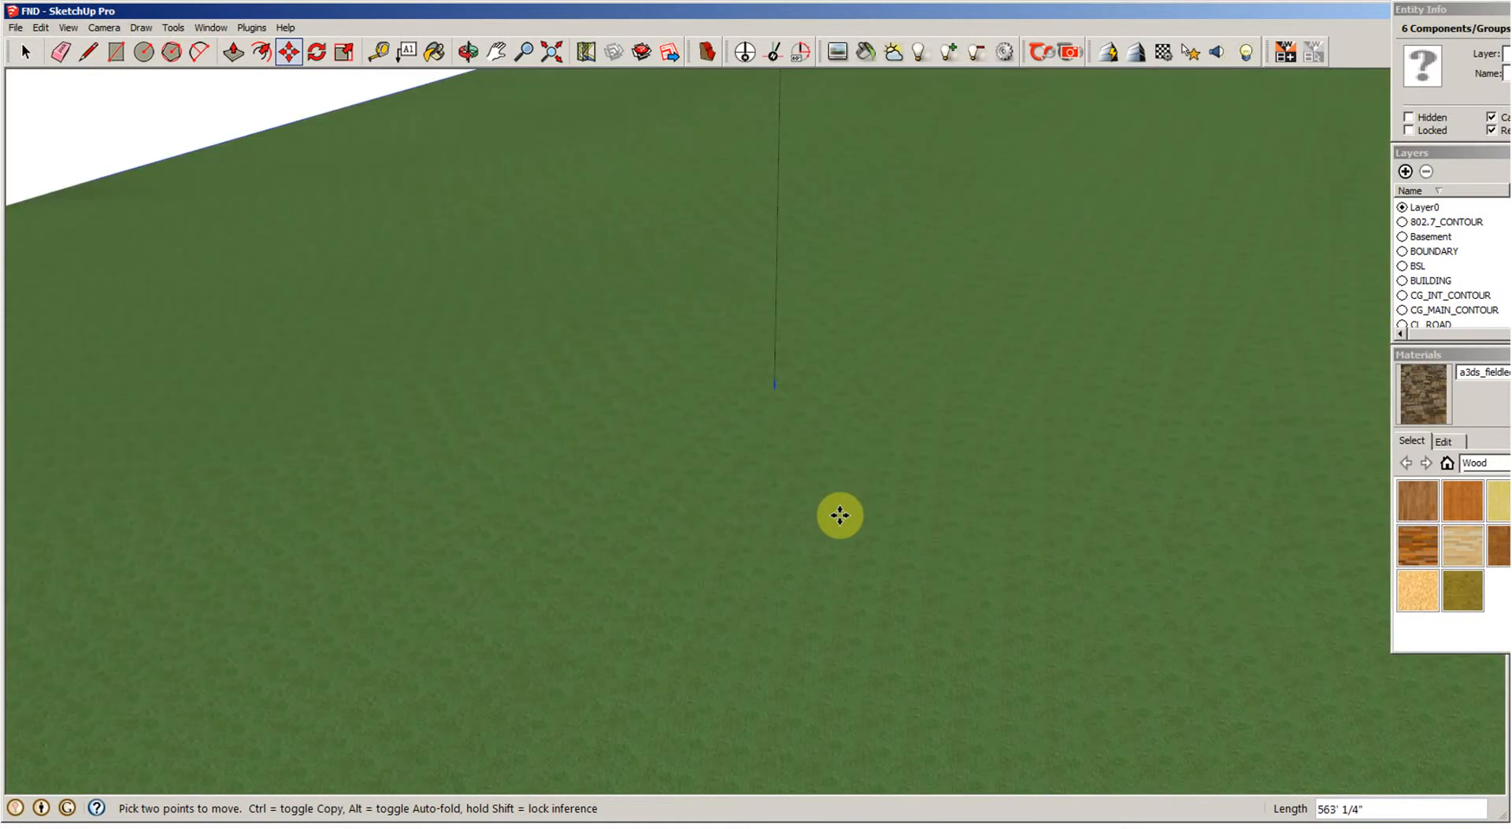
{"action": "scroll", "coordinate": [773, 378], "scroll_direction": "up", "scroll_amount": 9}
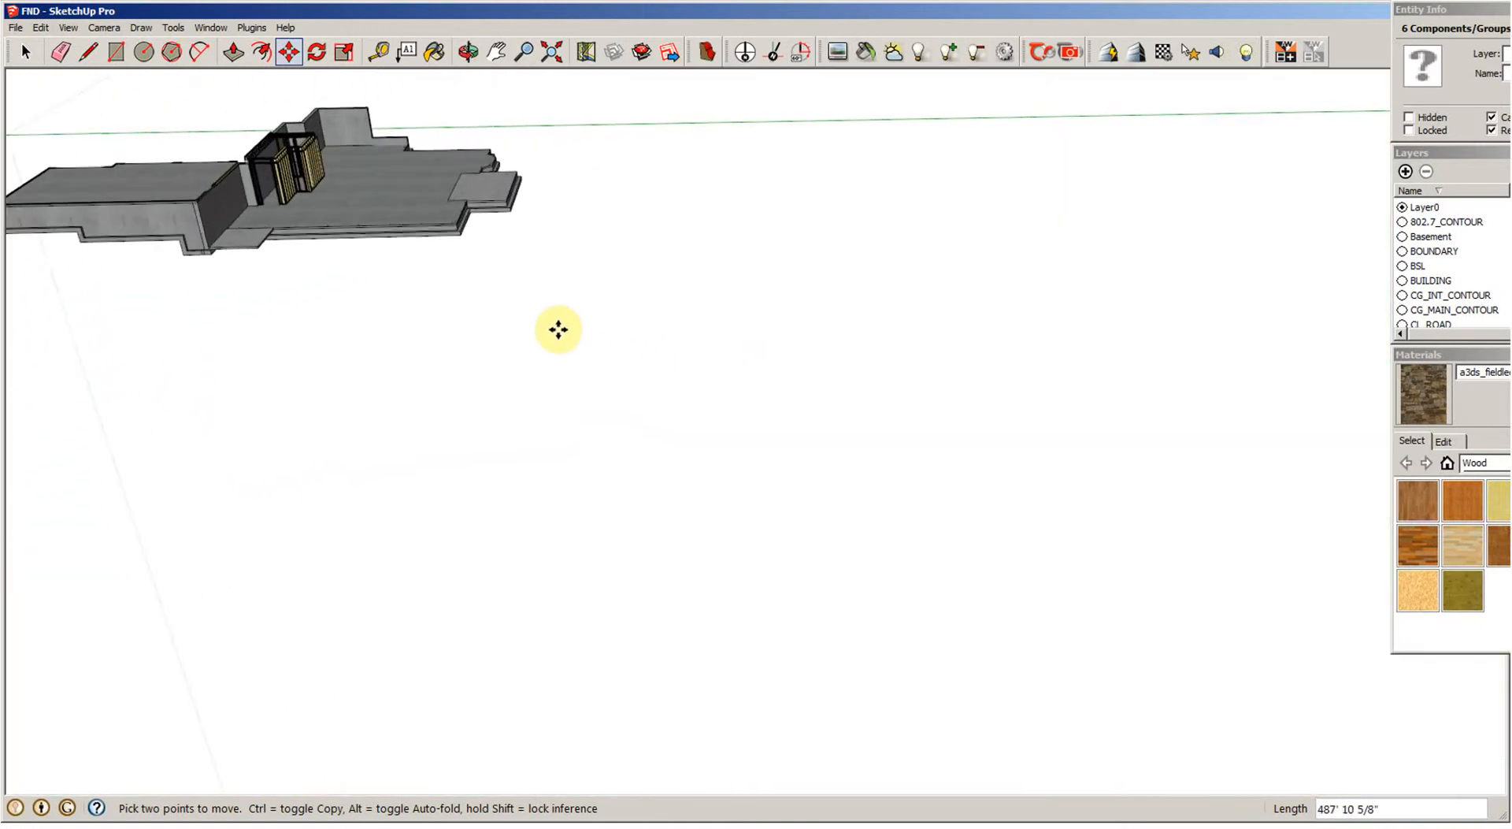
{"action": "scroll", "coordinate": [561, 337], "scroll_direction": "up", "scroll_amount": 8}
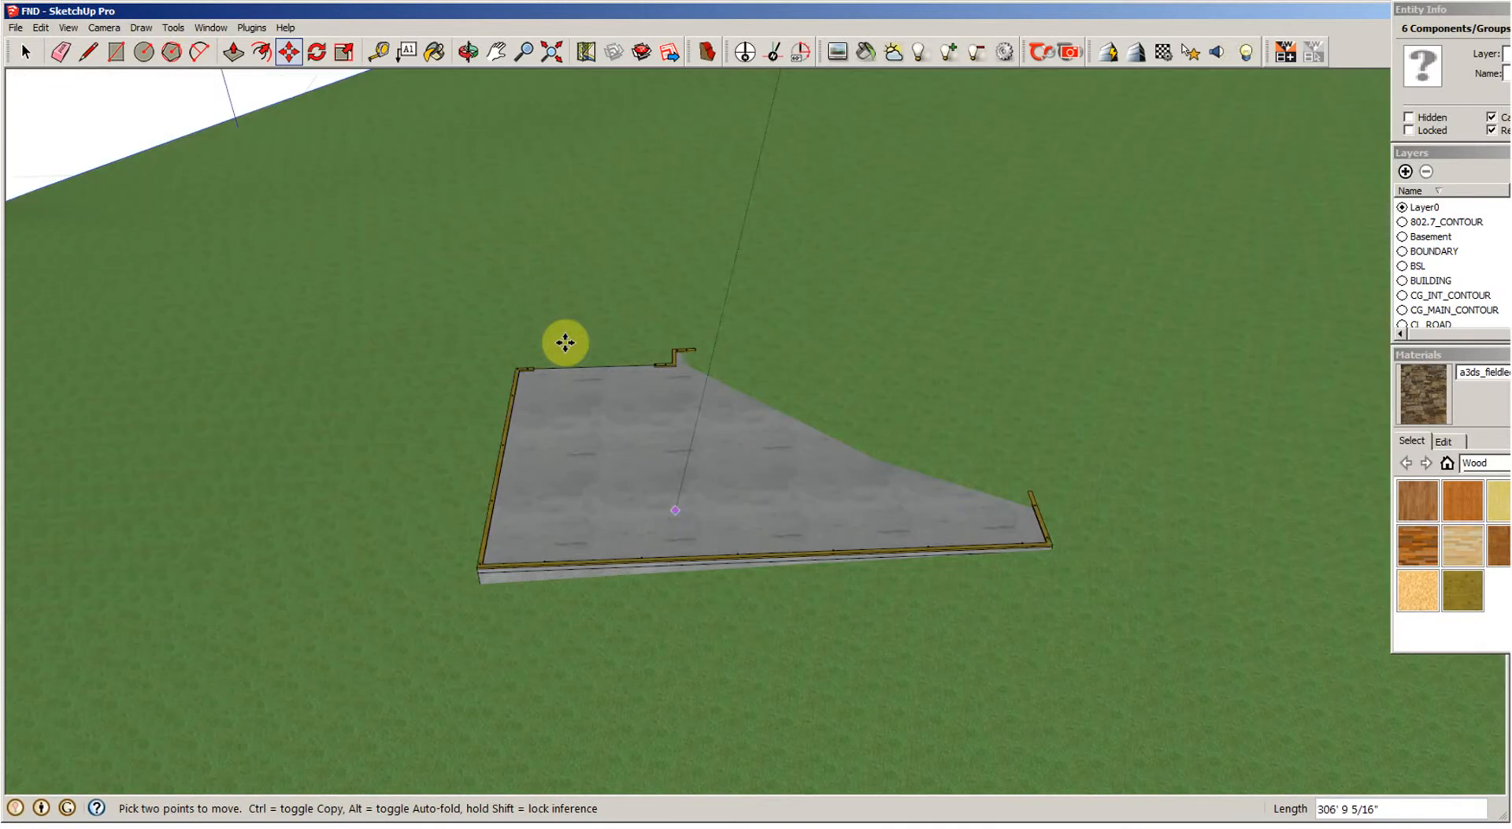
{"action": "scroll", "coordinate": [567, 344], "scroll_direction": "up", "scroll_amount": 3}
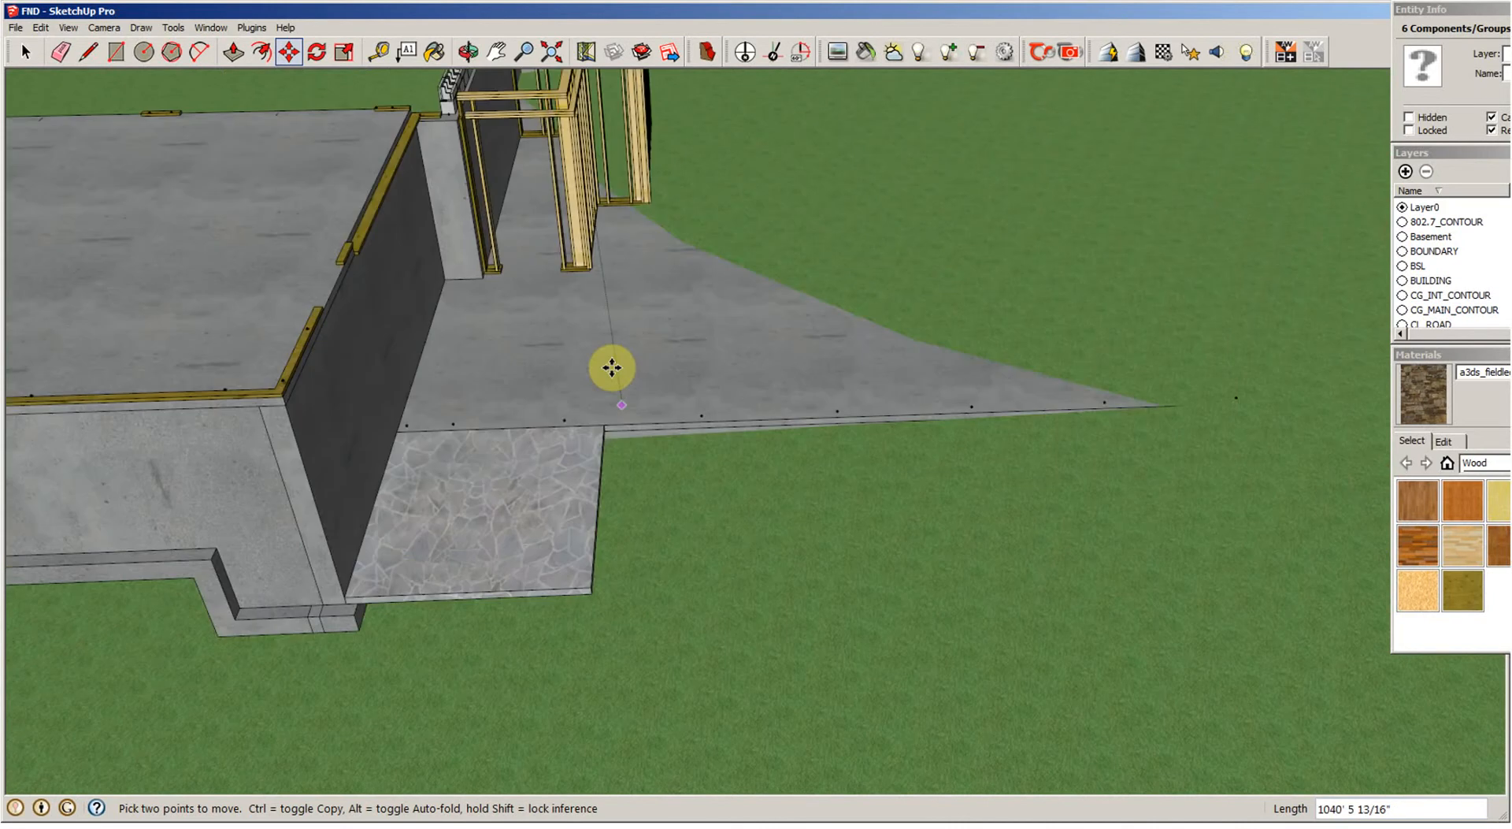
{"action": "middle_click_drag", "start_coordinate": [1229, 426], "coordinate": [624, 399], "text": "shift"}
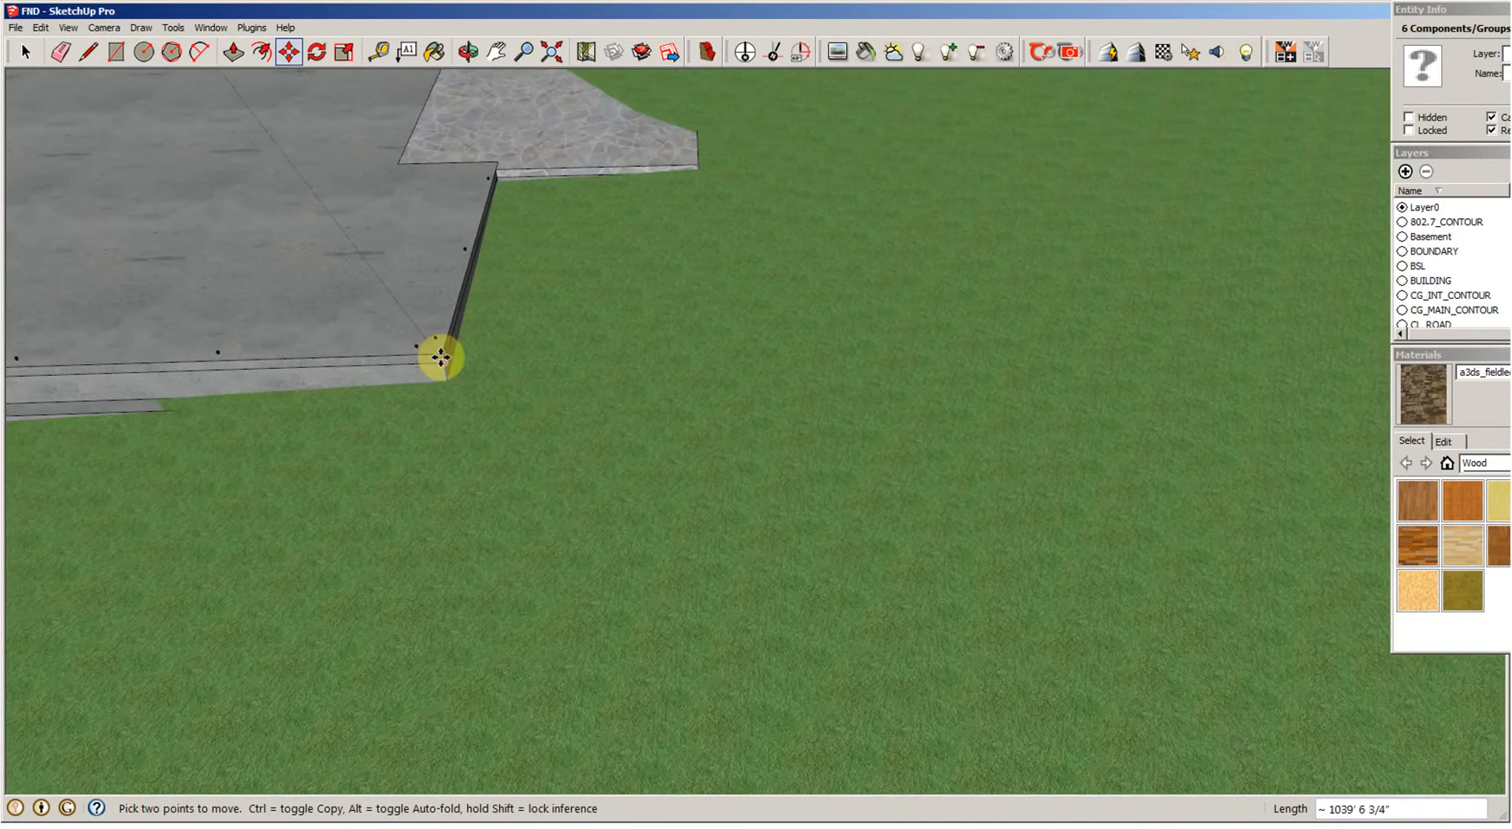
{"action": "scroll", "coordinate": [441, 356], "scroll_direction": "up", "scroll_amount": 1}
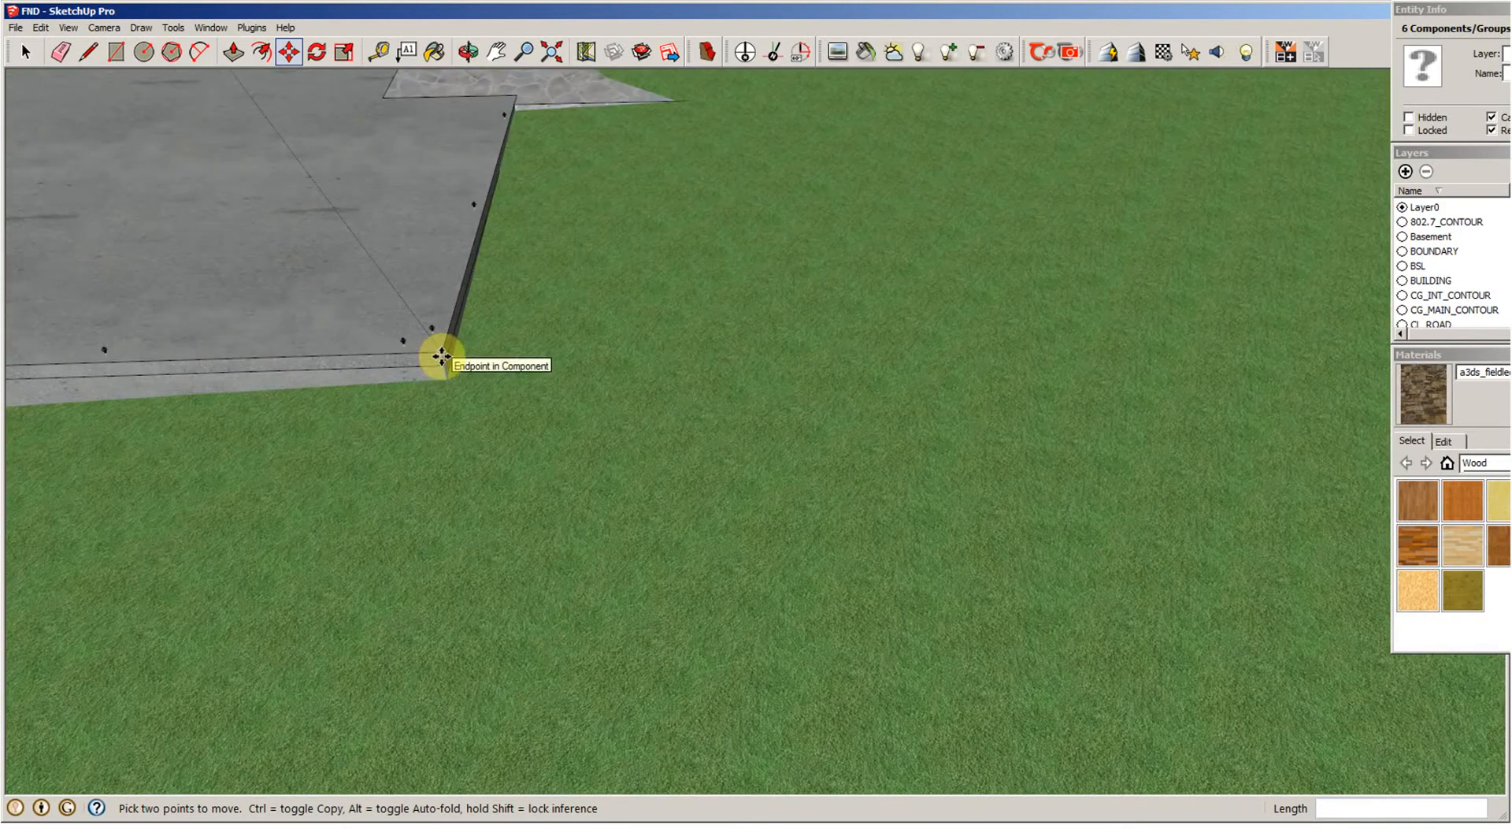
{"action": "scroll", "coordinate": [442, 357], "scroll_direction": "up", "scroll_amount": 1}
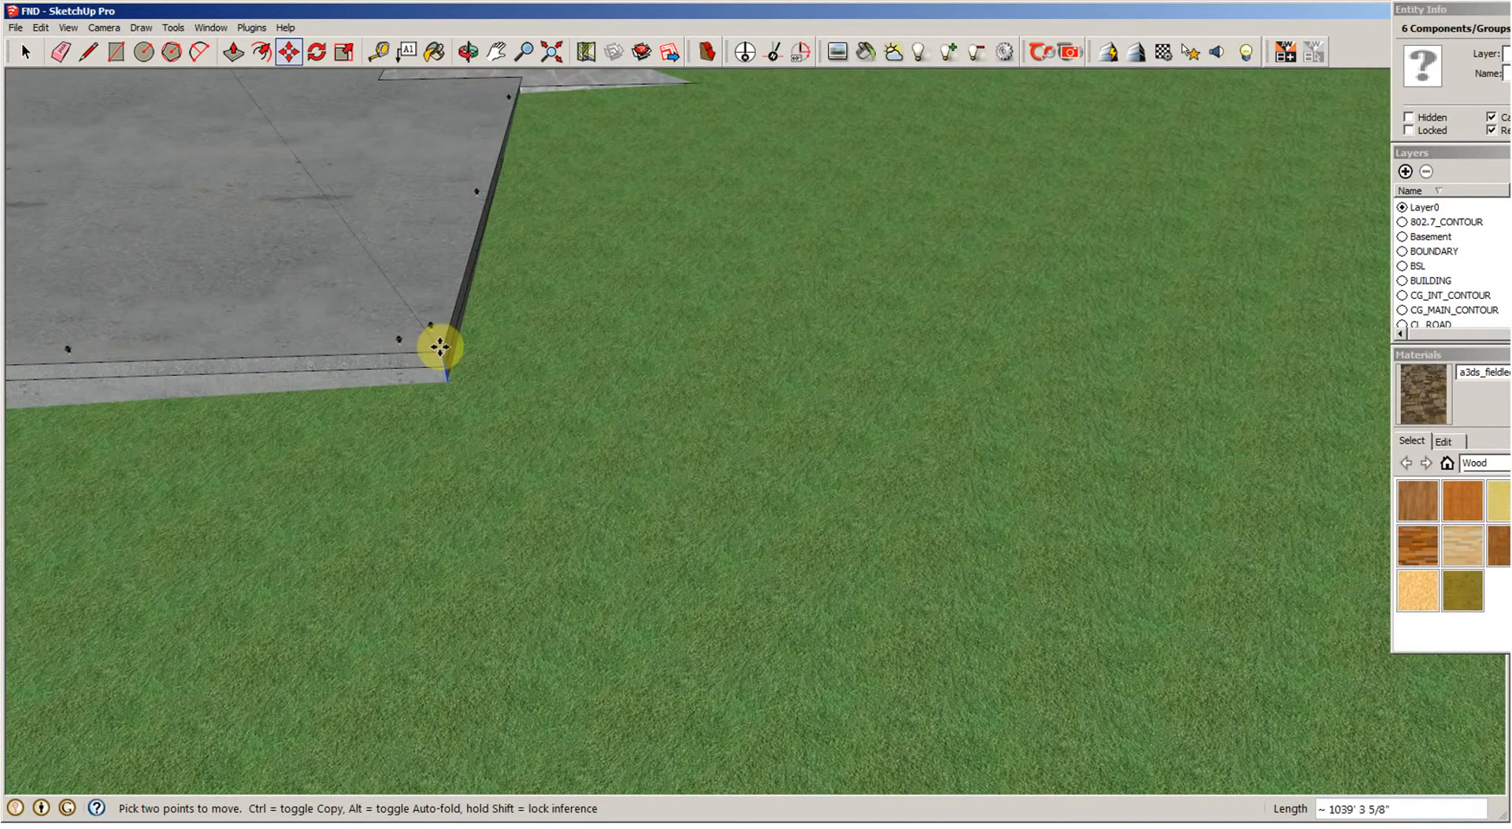
{"action": "left_click", "coordinate": [440, 349]}
Step: Rotate the site groups about 113.6 degrees around the matched slab corner, aligning the second terrain marker with the foundation's other front corner
{"action": "scroll", "coordinate": [504, 394], "scroll_direction": "down", "scroll_amount": 5}
{"action": "scroll", "coordinate": [651, 402], "scroll_direction": "down", "scroll_amount": 3}
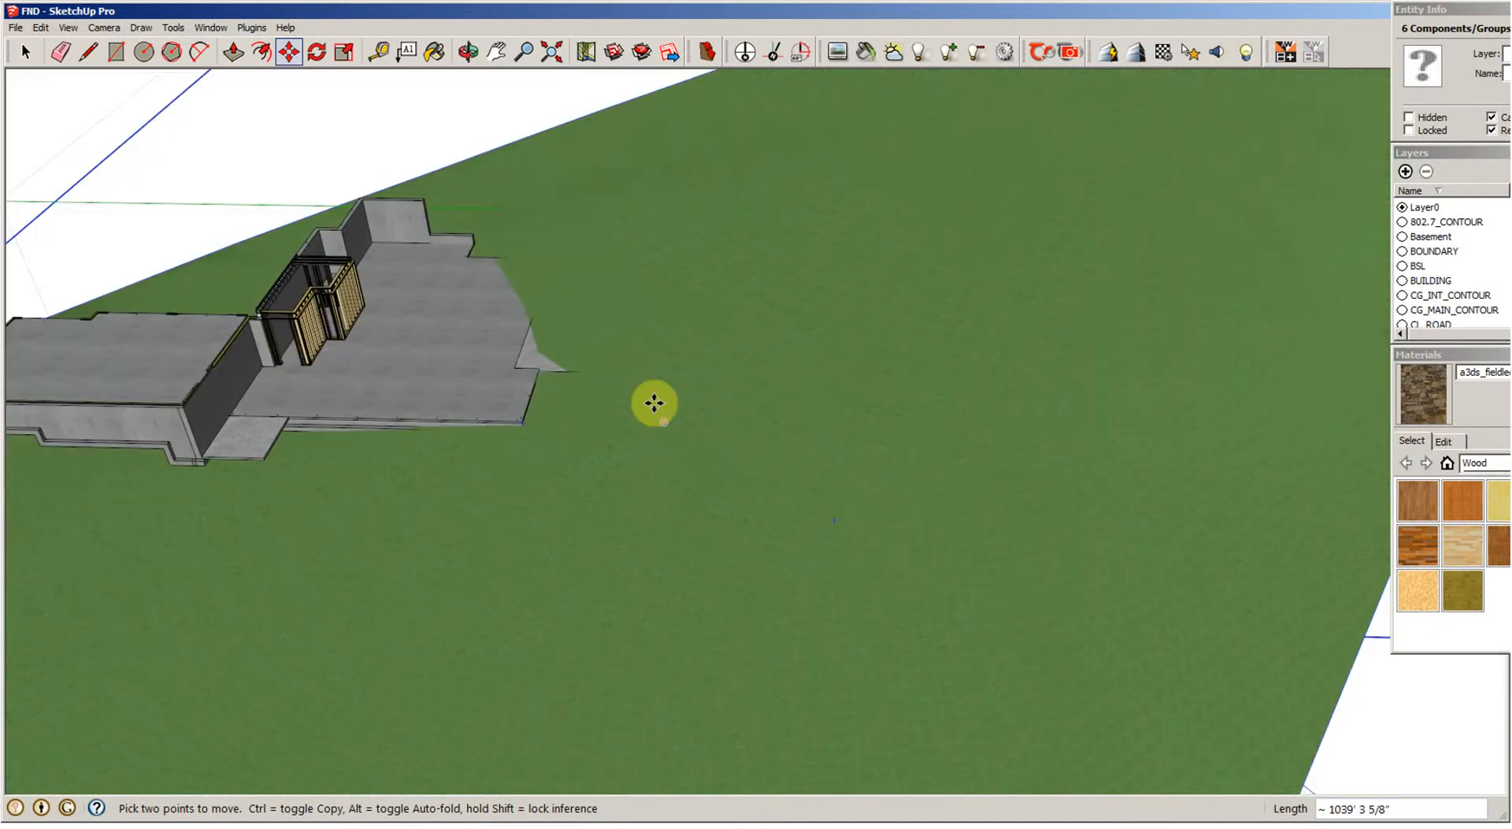
{"action": "scroll", "coordinate": [684, 418], "scroll_direction": "down", "scroll_amount": 3}
{"action": "scroll", "coordinate": [683, 419], "scroll_direction": "down", "scroll_amount": 3}
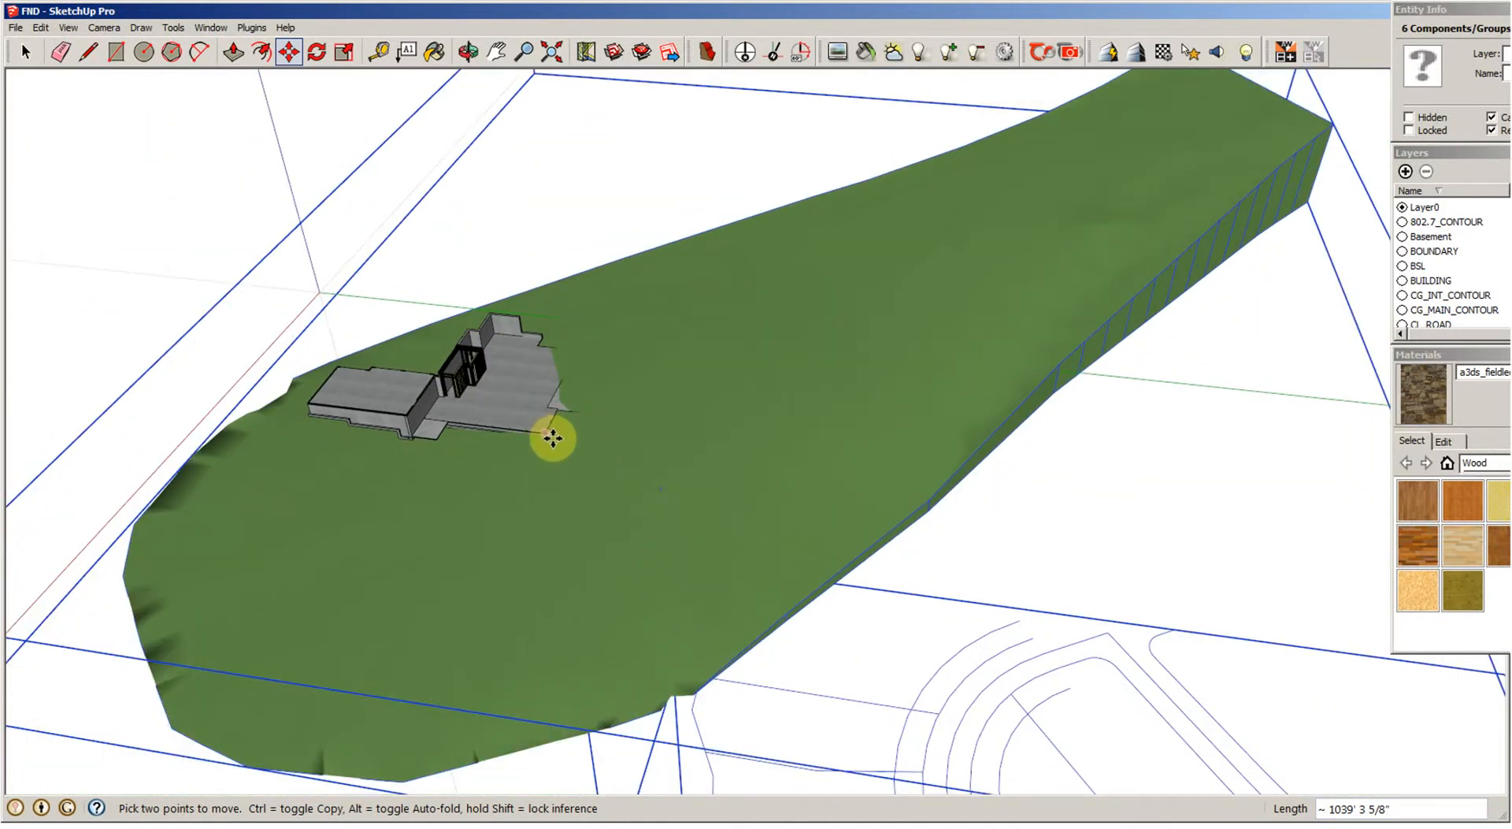
{"action": "key", "text": "q"}
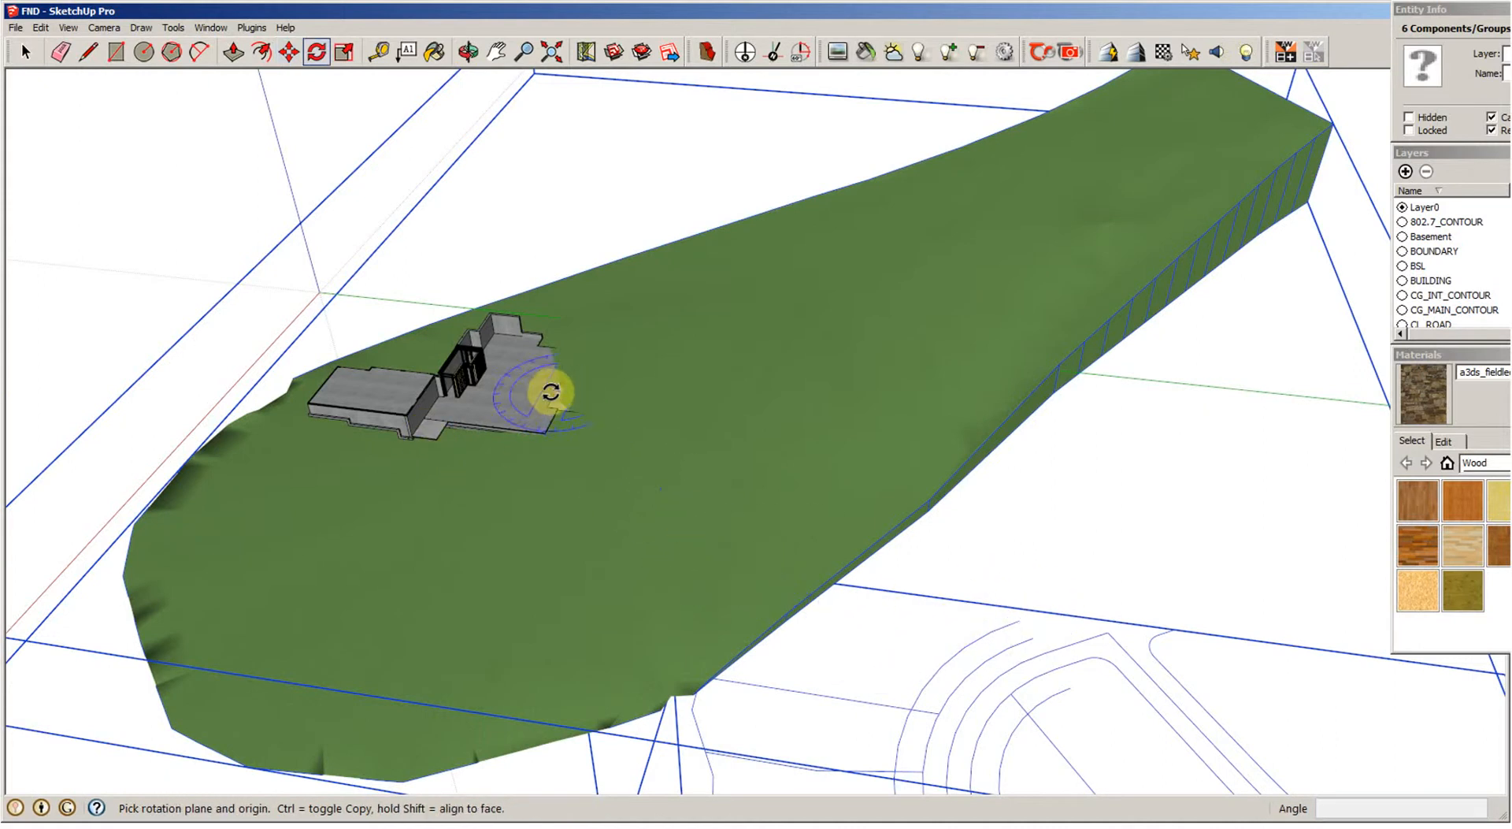
{"action": "scroll", "coordinate": [546, 435], "scroll_direction": "up", "scroll_amount": 1}
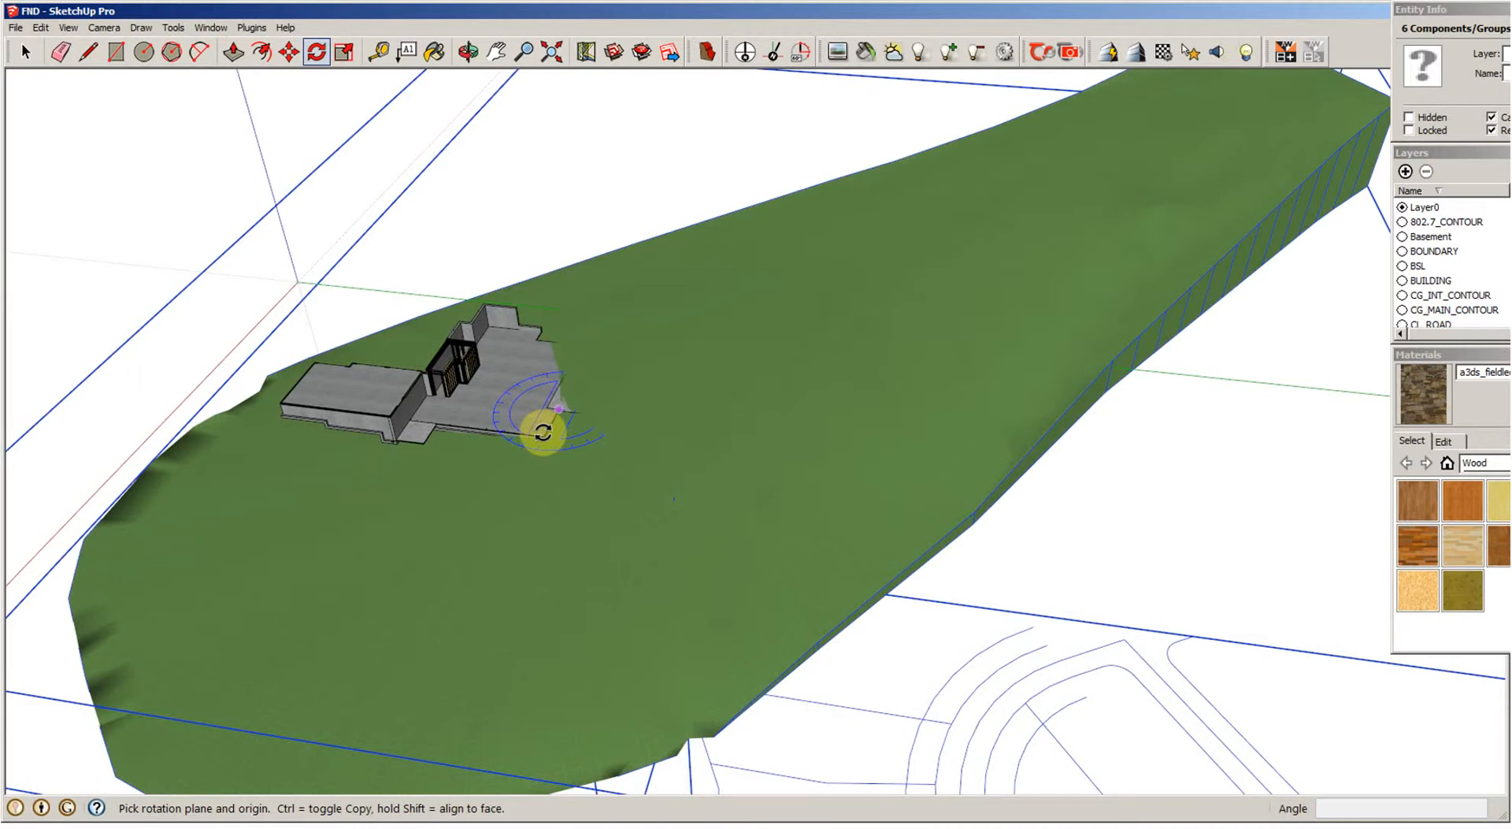
{"action": "scroll", "coordinate": [538, 442], "scroll_direction": "up", "scroll_amount": 5}
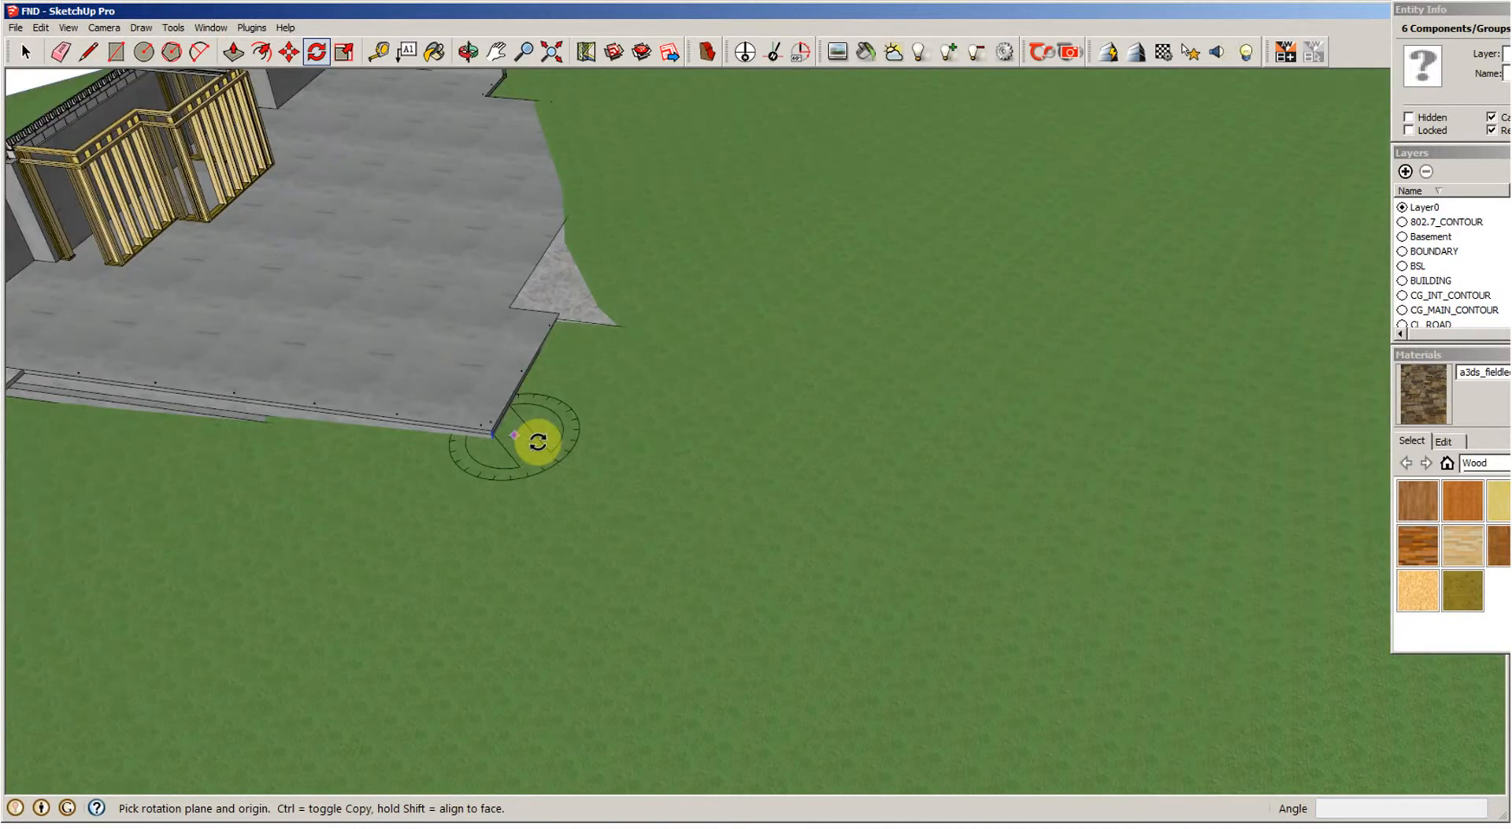
{"action": "scroll", "coordinate": [538, 441], "scroll_direction": "up", "scroll_amount": 1}
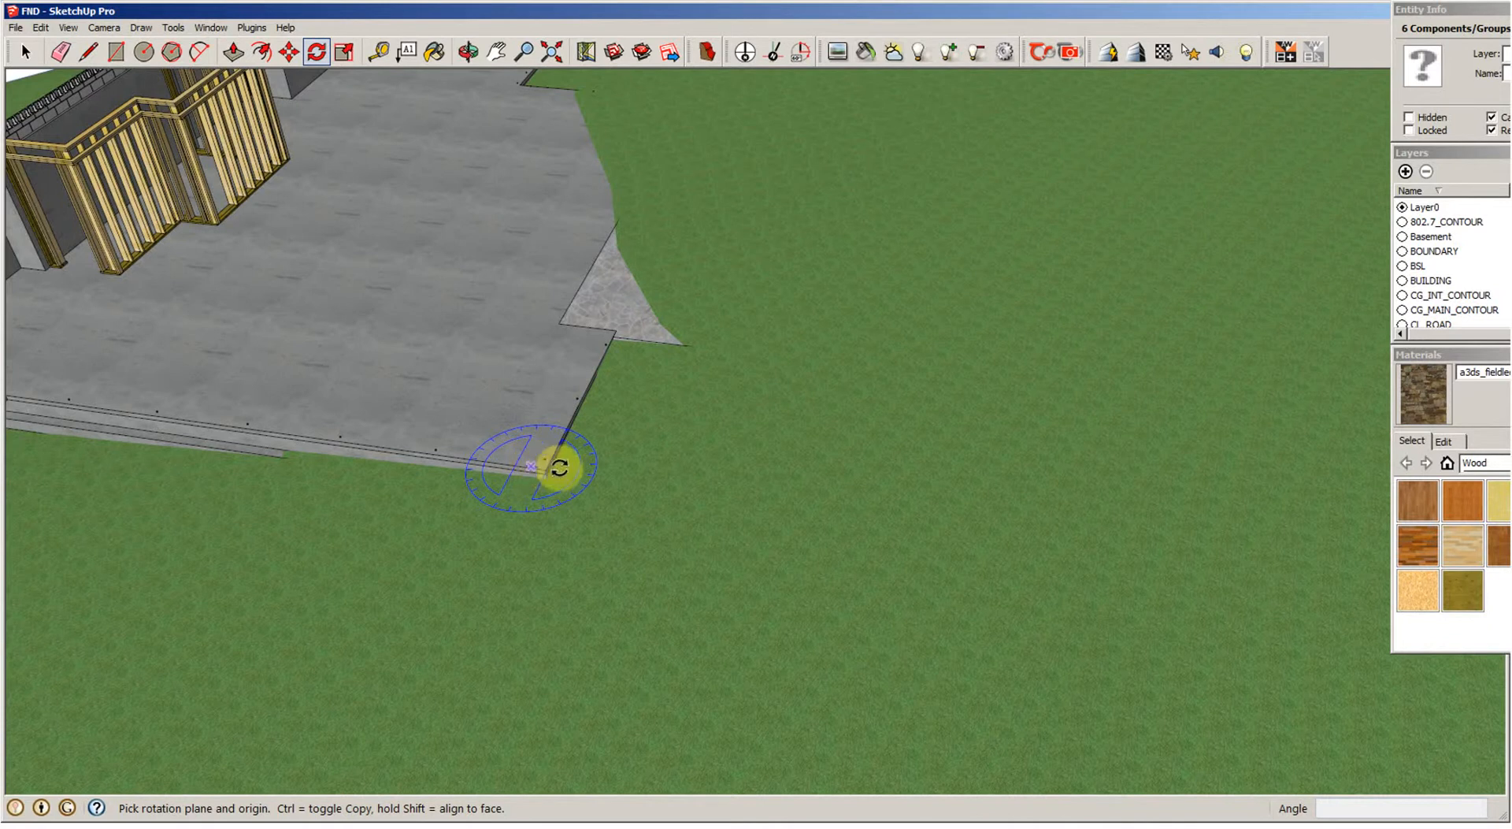
{"action": "scroll", "coordinate": [557, 470], "scroll_direction": "up", "scroll_amount": 1}
{"action": "scroll", "coordinate": [558, 471], "scroll_direction": "up", "scroll_amount": 2}
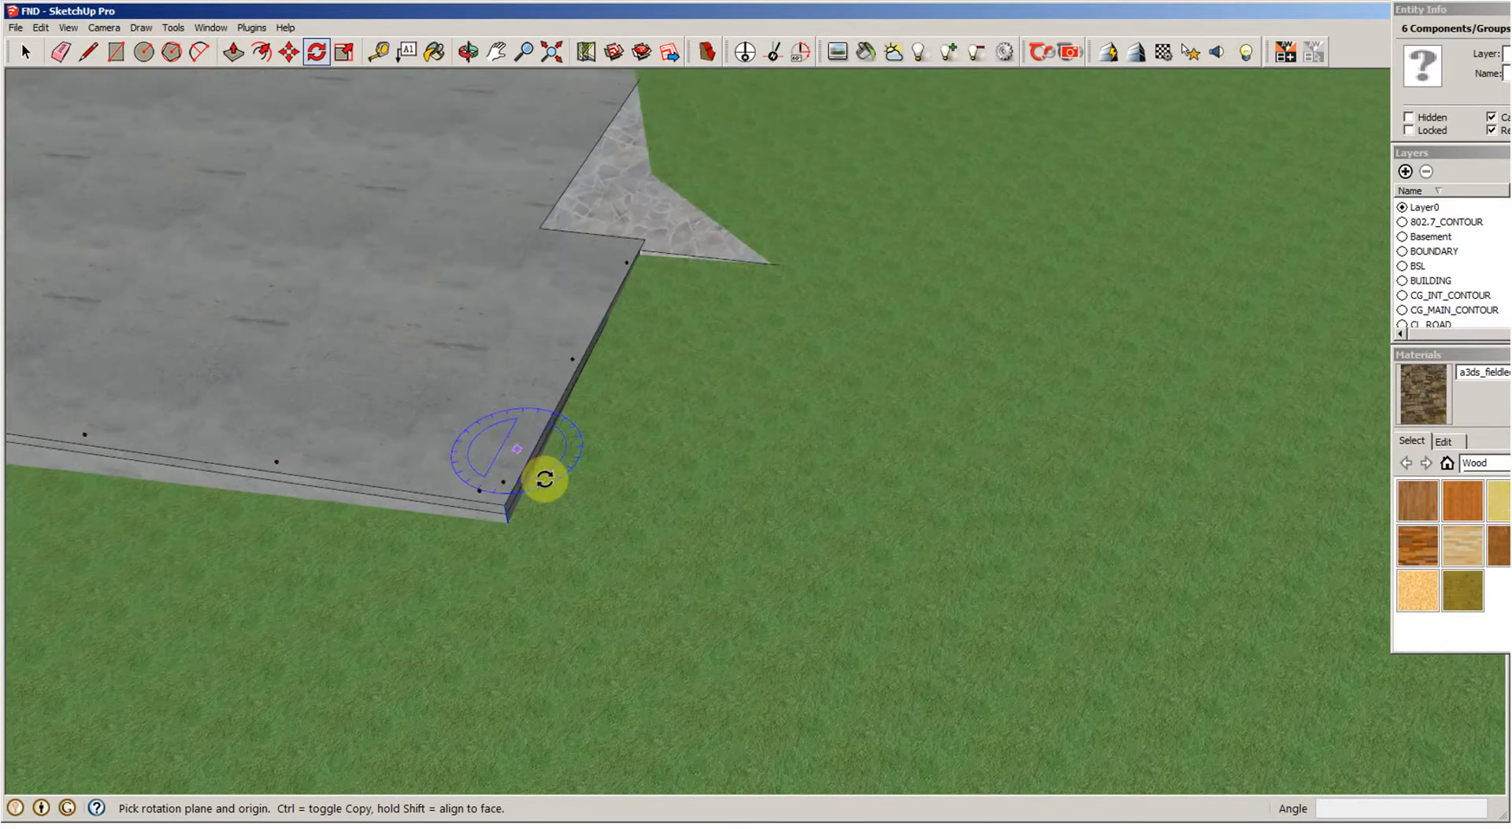
{"action": "left_click", "coordinate": [508, 512]}
{"action": "scroll", "coordinate": [572, 498], "scroll_direction": "down", "scroll_amount": 3}
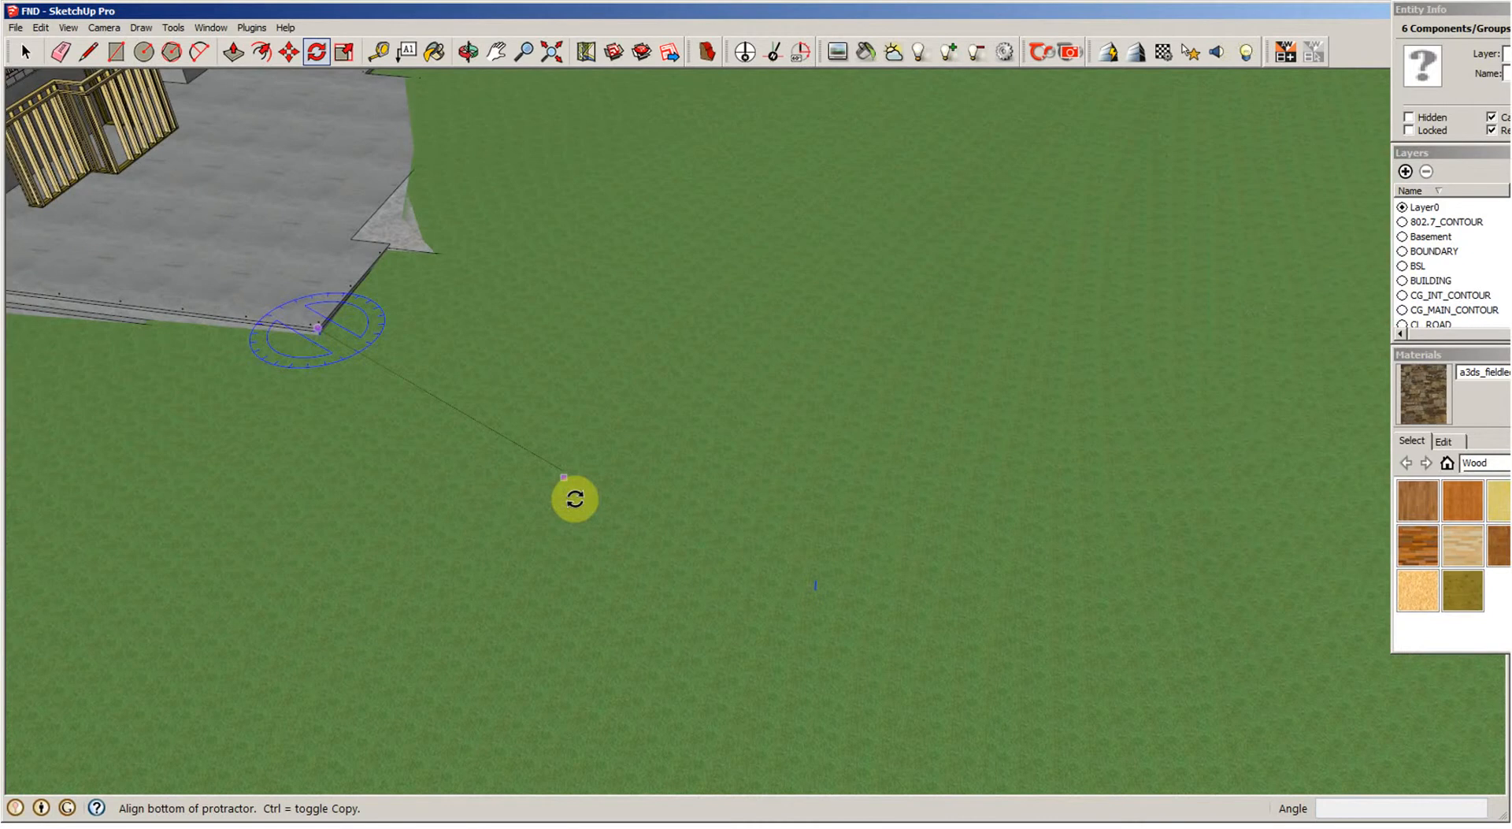
{"action": "scroll", "coordinate": [659, 495], "scroll_direction": "up", "scroll_amount": 1}
{"action": "left_click", "coordinate": [659, 504]}
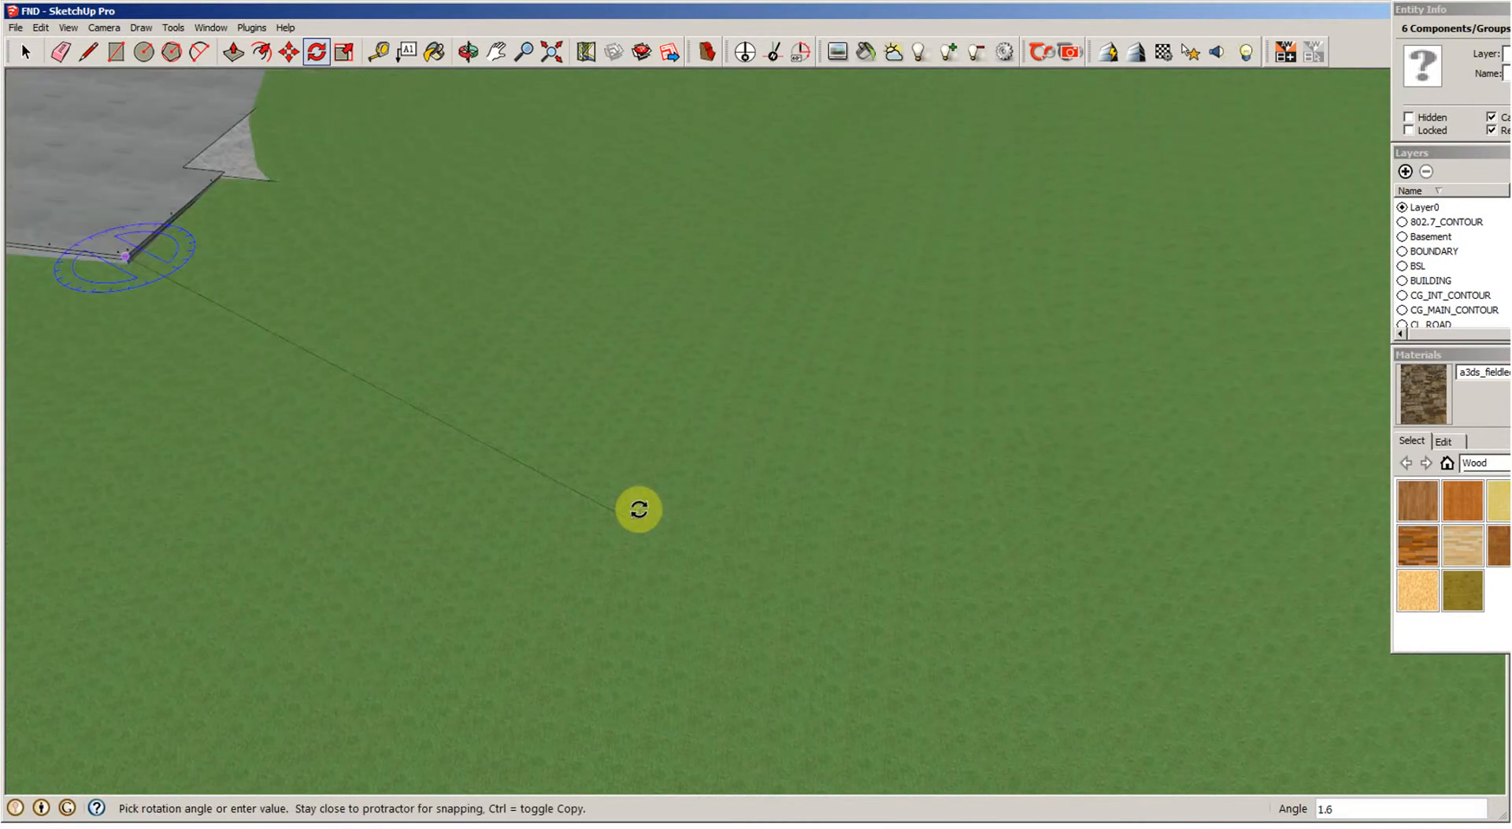
{"action": "scroll", "coordinate": [648, 502], "scroll_direction": "down", "scroll_amount": 2}
{"action": "scroll", "coordinate": [658, 426], "scroll_direction": "down", "scroll_amount": 2}
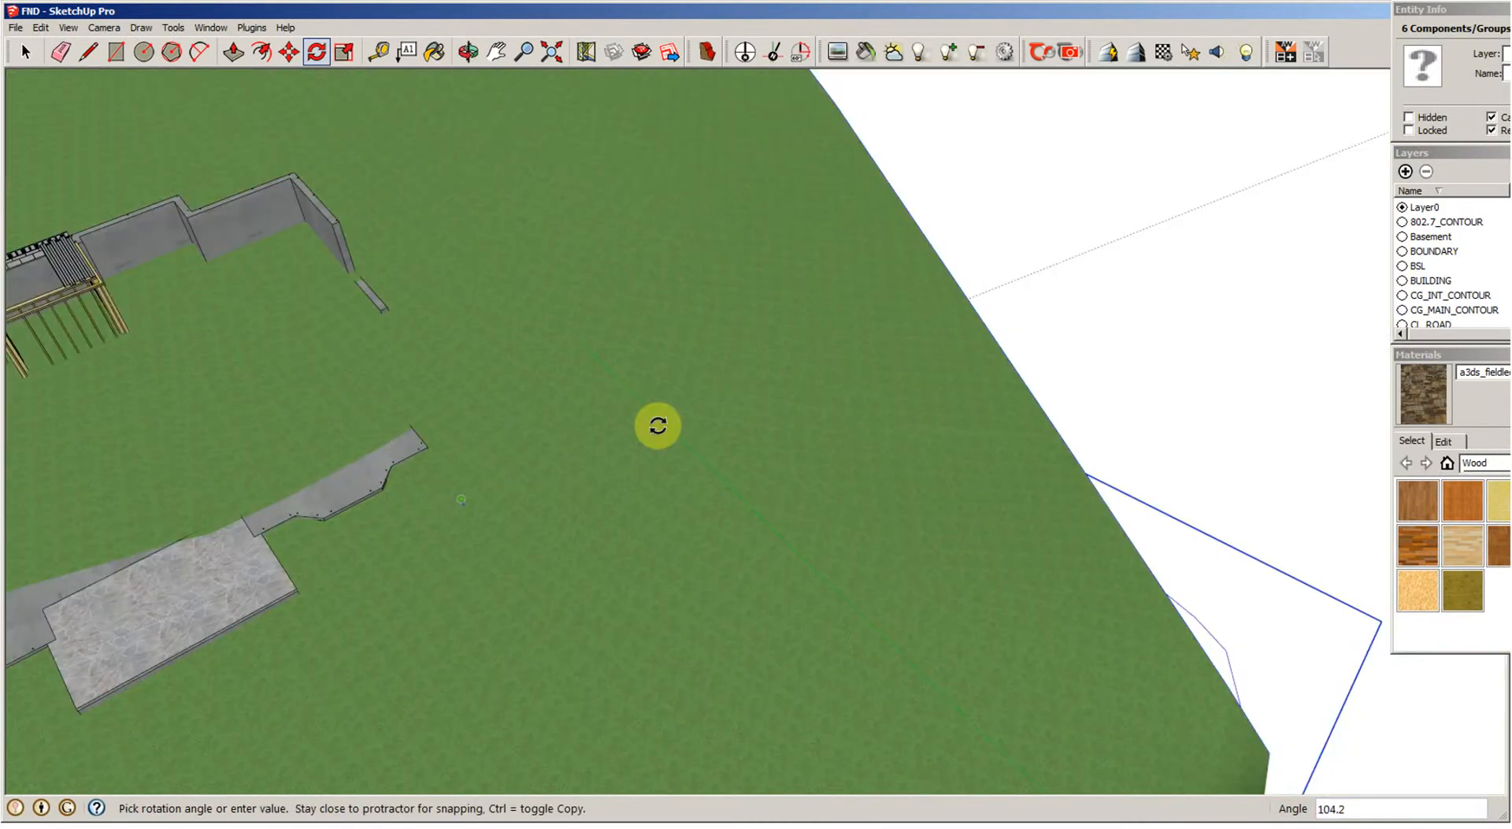
{"action": "scroll", "coordinate": [540, 456], "scroll_direction": "up", "scroll_amount": 3}
{"action": "scroll", "coordinate": [515, 562], "scroll_direction": "up", "scroll_amount": 2}
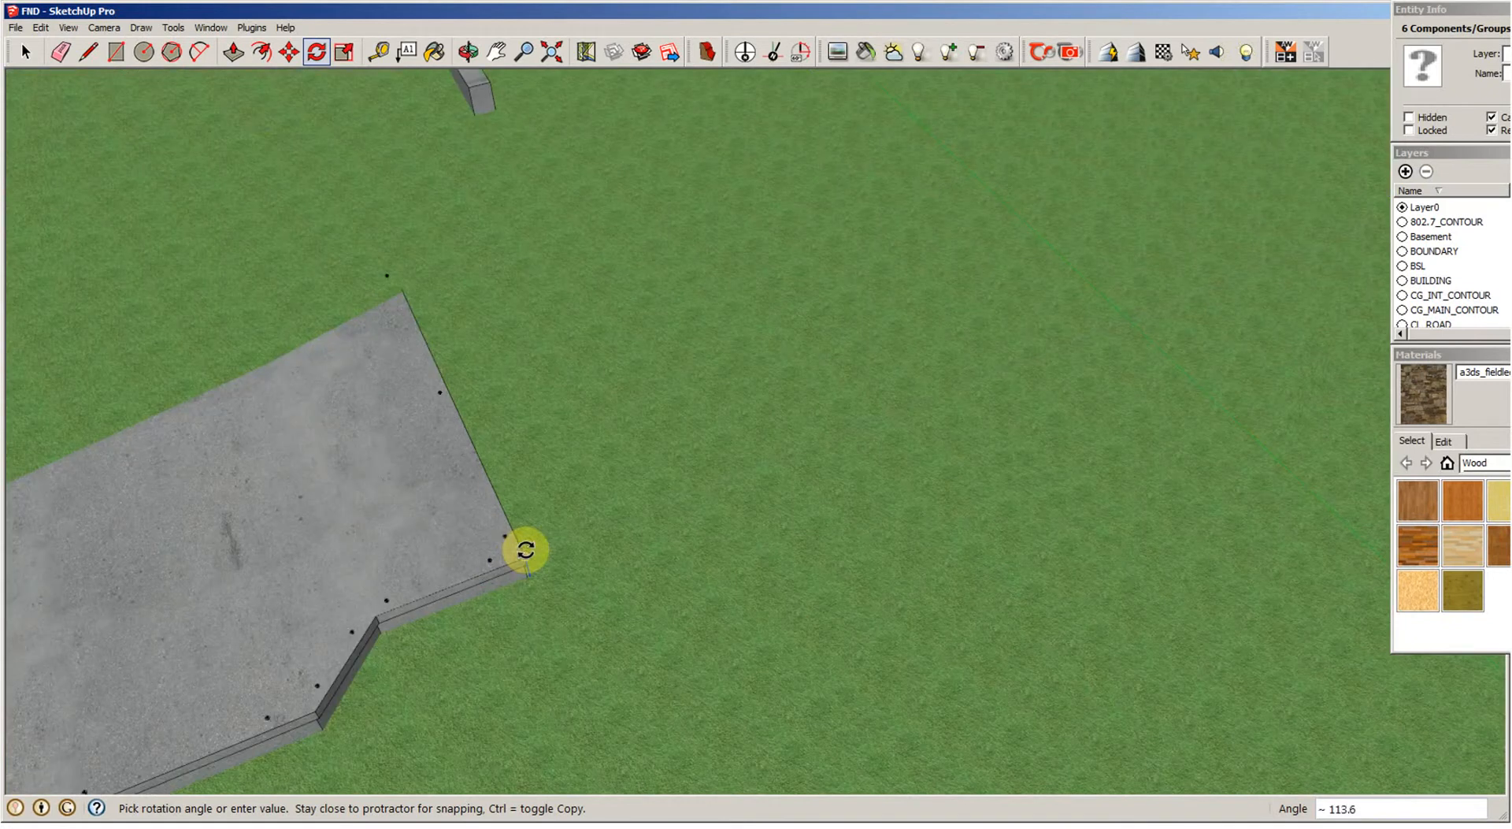
{"action": "key", "text": "Escape"}
Step: Deselect the site groups and inspect how the foundation walls and slab sit in the terrain
{"action": "scroll", "coordinate": [520, 557], "scroll_direction": "down", "scroll_amount": 10}
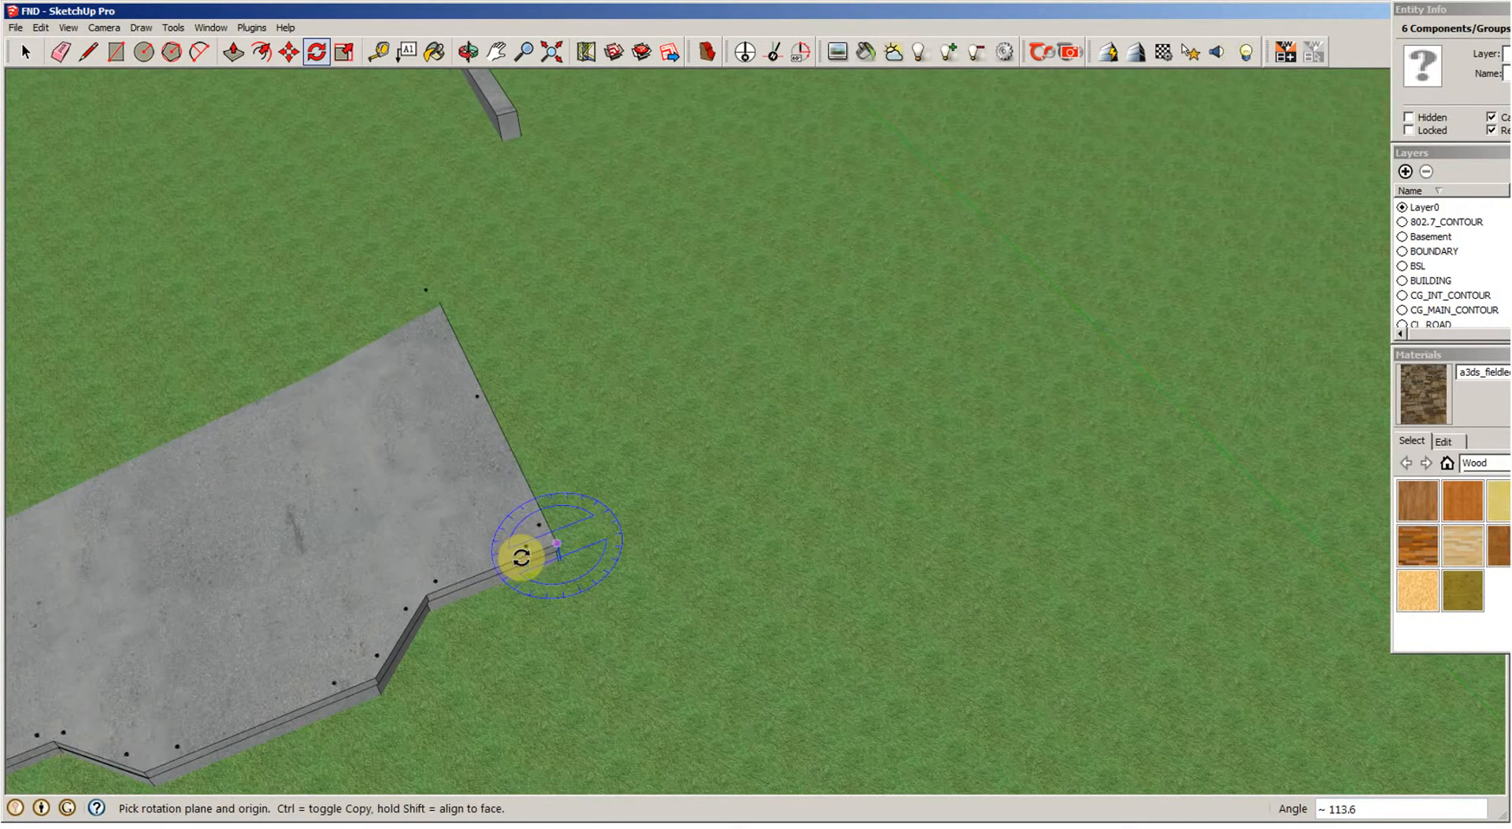
{"action": "middle_click_drag", "start_coordinate": [681, 533], "coordinate": [422, 423]}
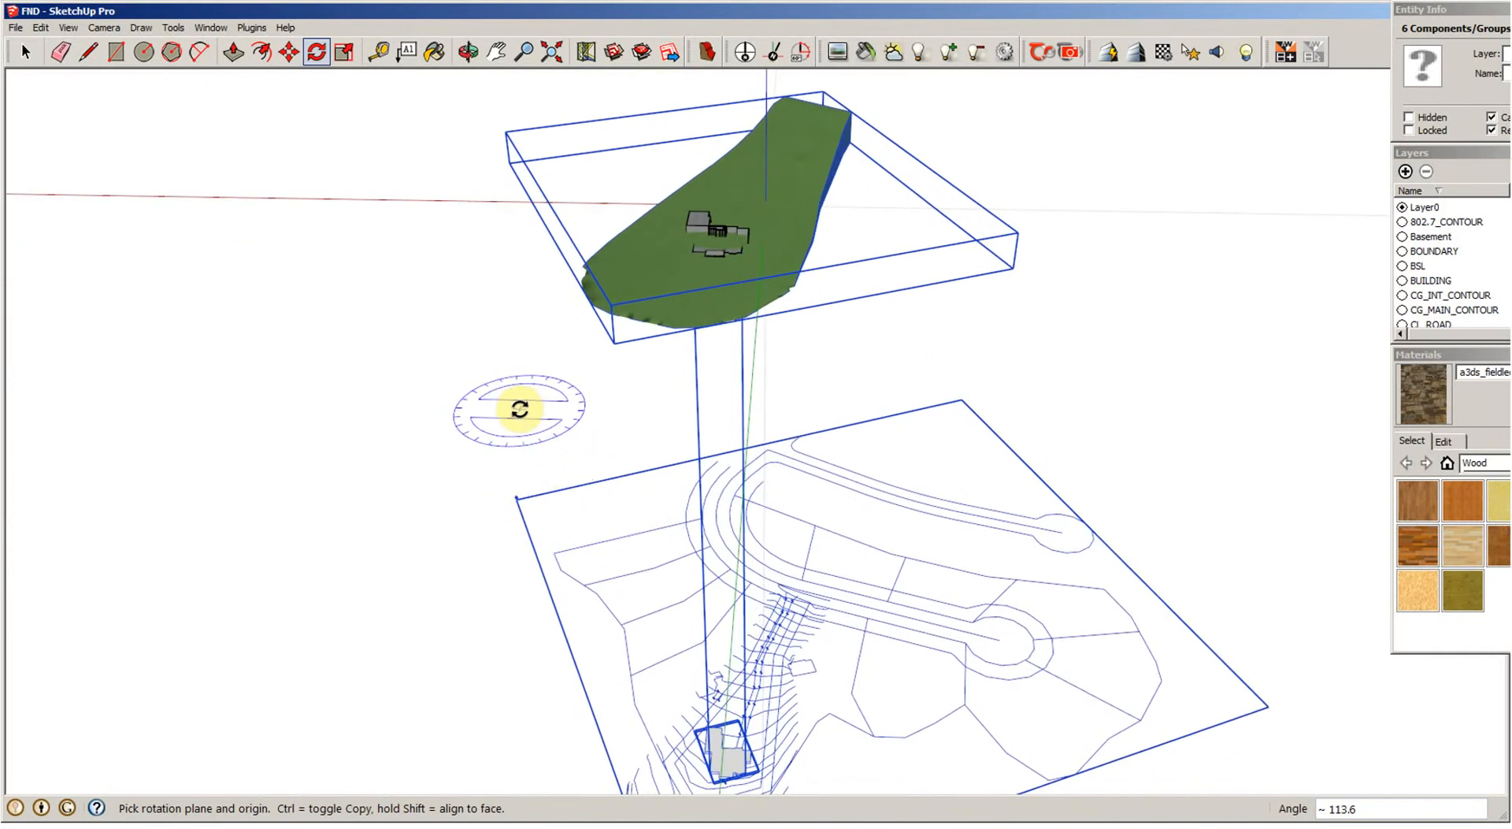
{"action": "key", "text": "space"}
{"action": "left_click", "coordinate": [951, 329]}
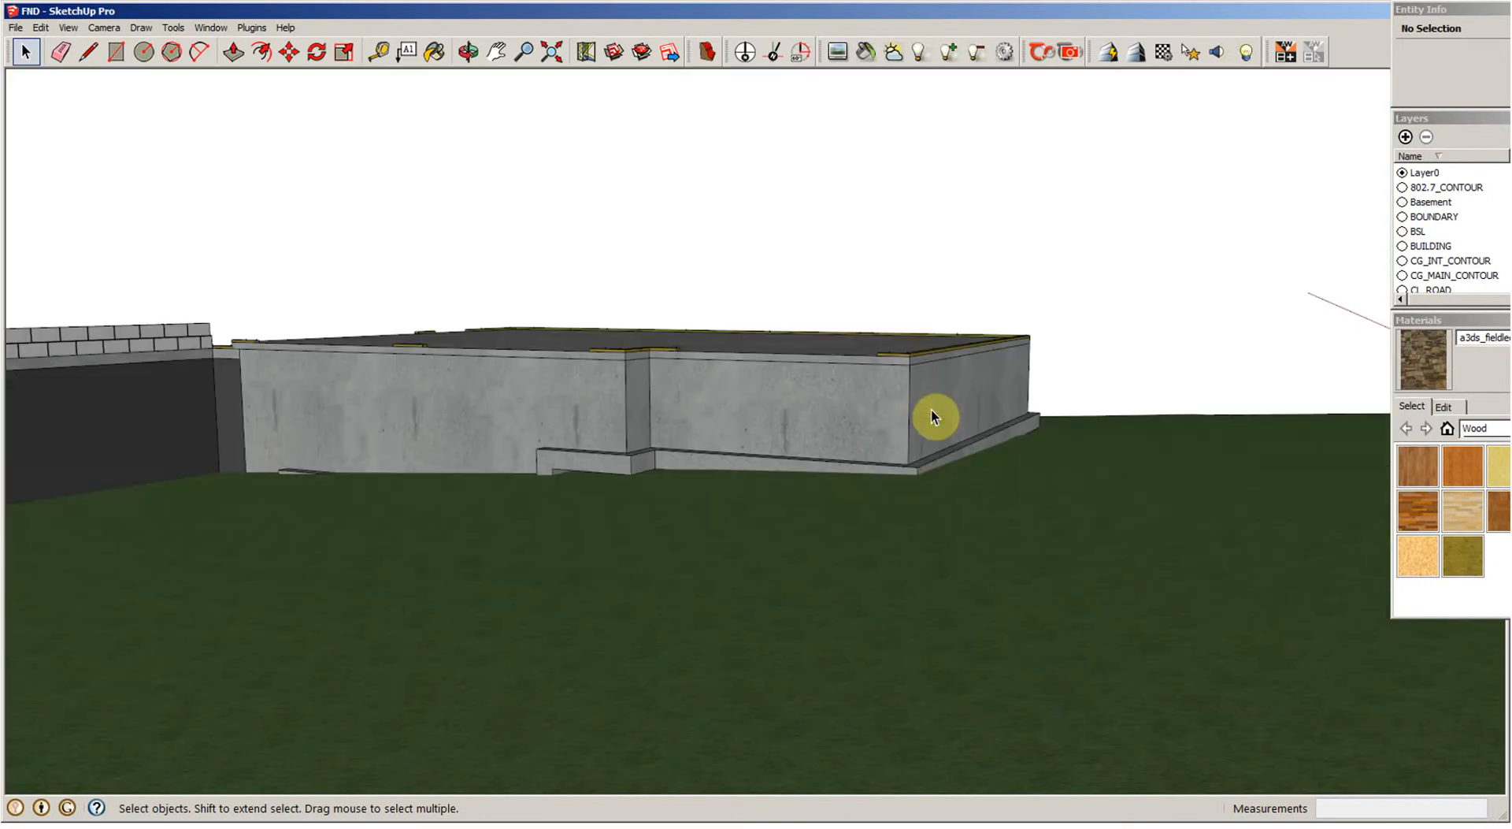
{"action": "middle_click_drag", "start_coordinate": [390, 465], "coordinate": [477, 562]}
{"action": "middle_click_drag", "start_coordinate": [564, 590], "coordinate": [691, 536]}
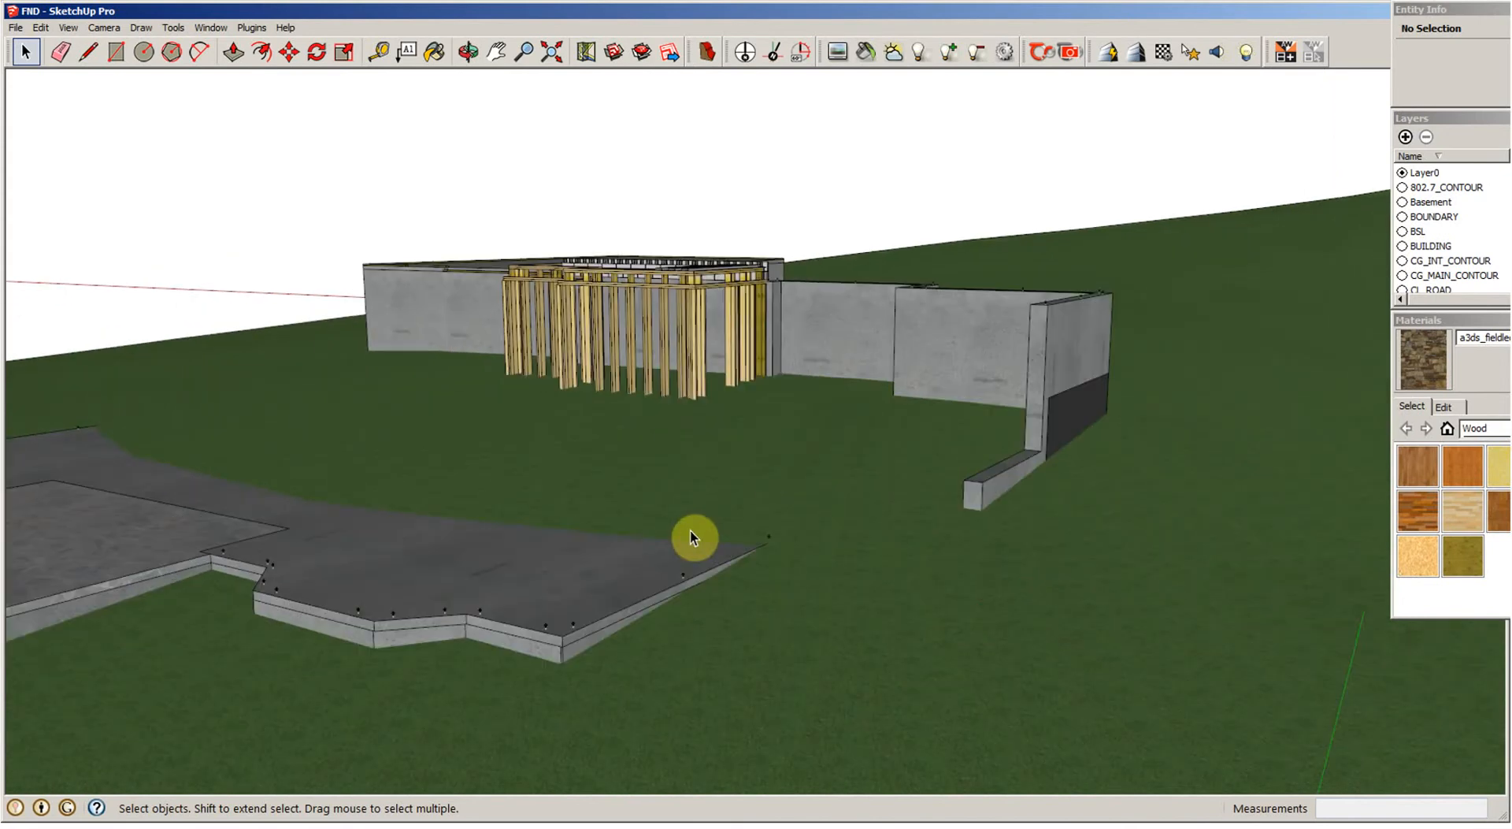